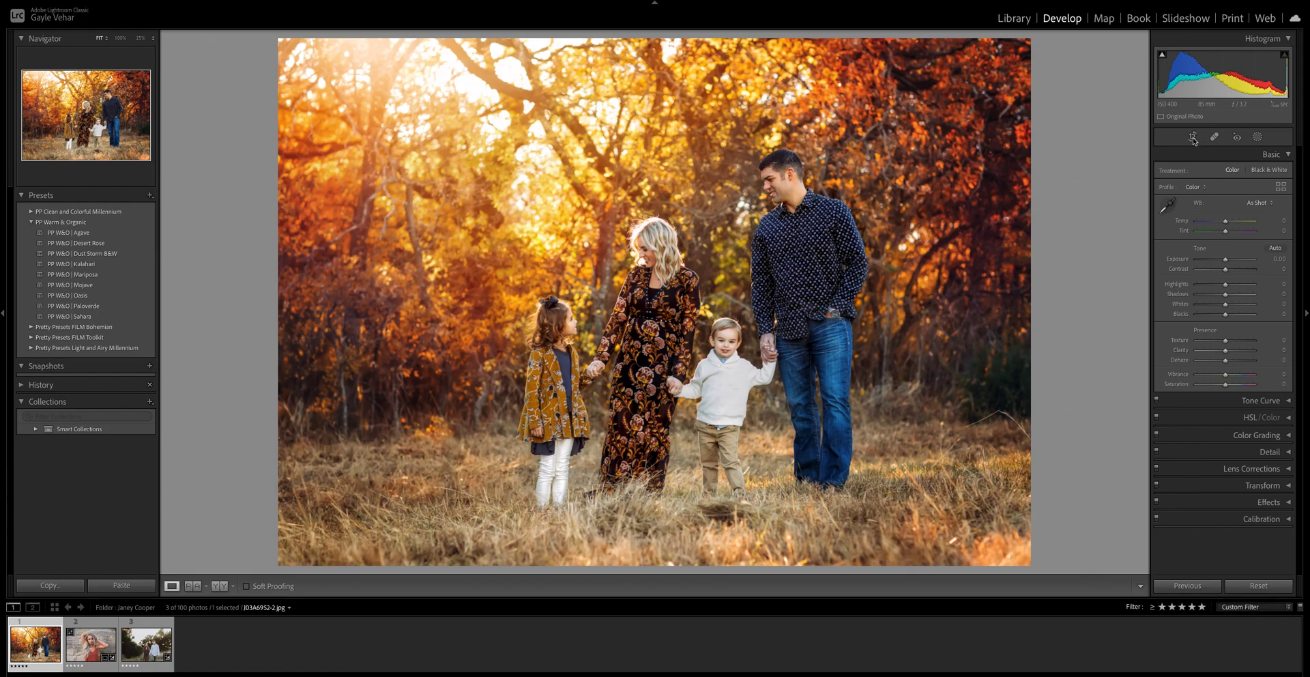
- Try a crop on the family photo by pulling in its top-right corner, then reset to full frame
click(1193, 138)
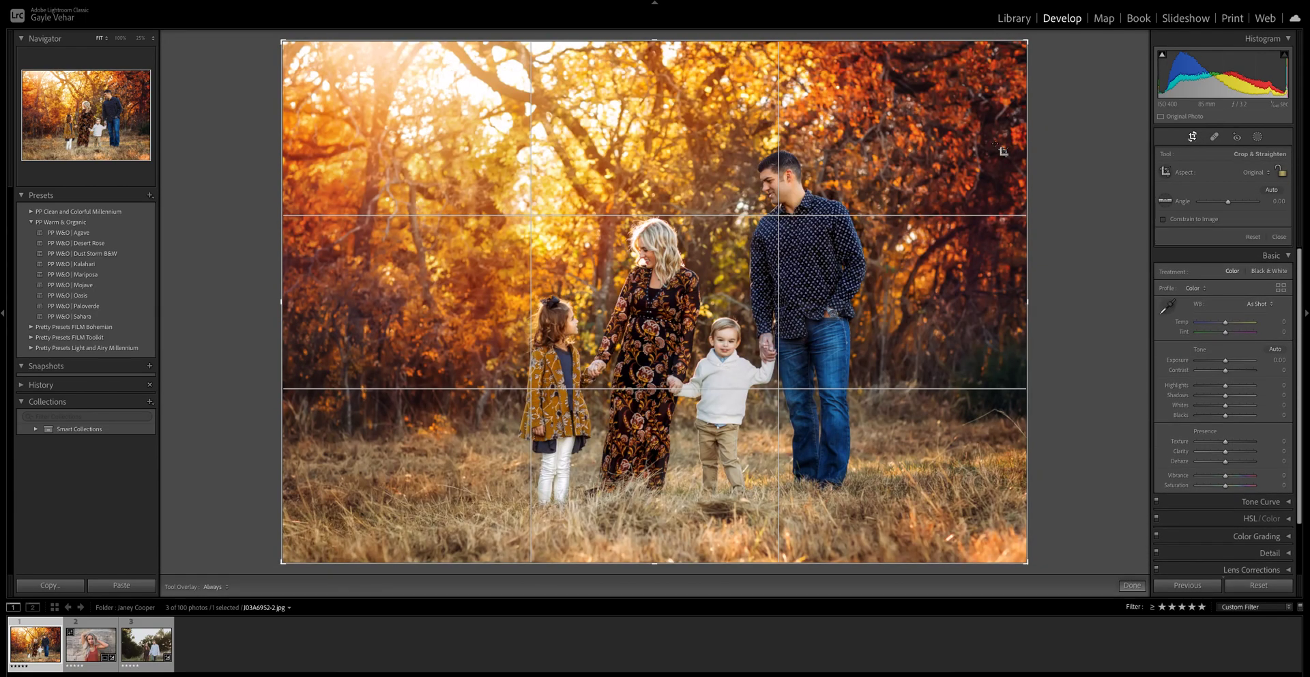
drag(1028, 41, 981, 63)
key(ctrl+alt+r)
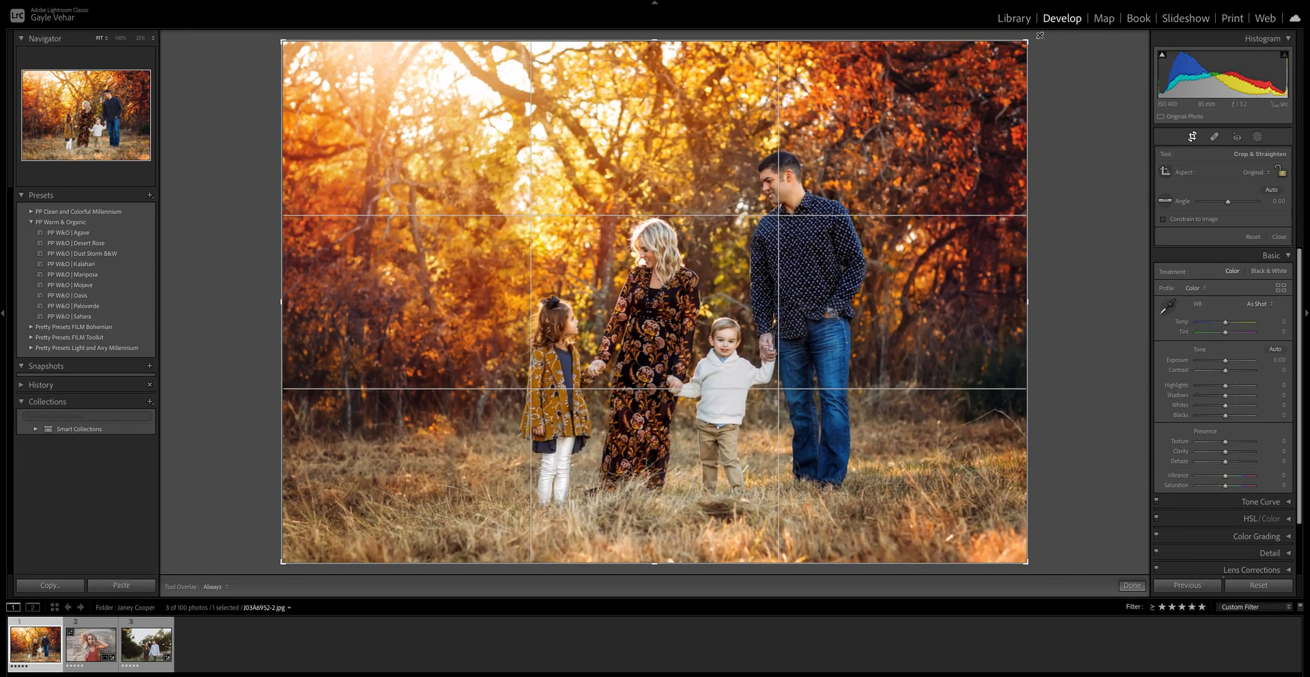
- Look at the Spot Removal and Red Eye tools, then start a new brush mask
click(1215, 138)
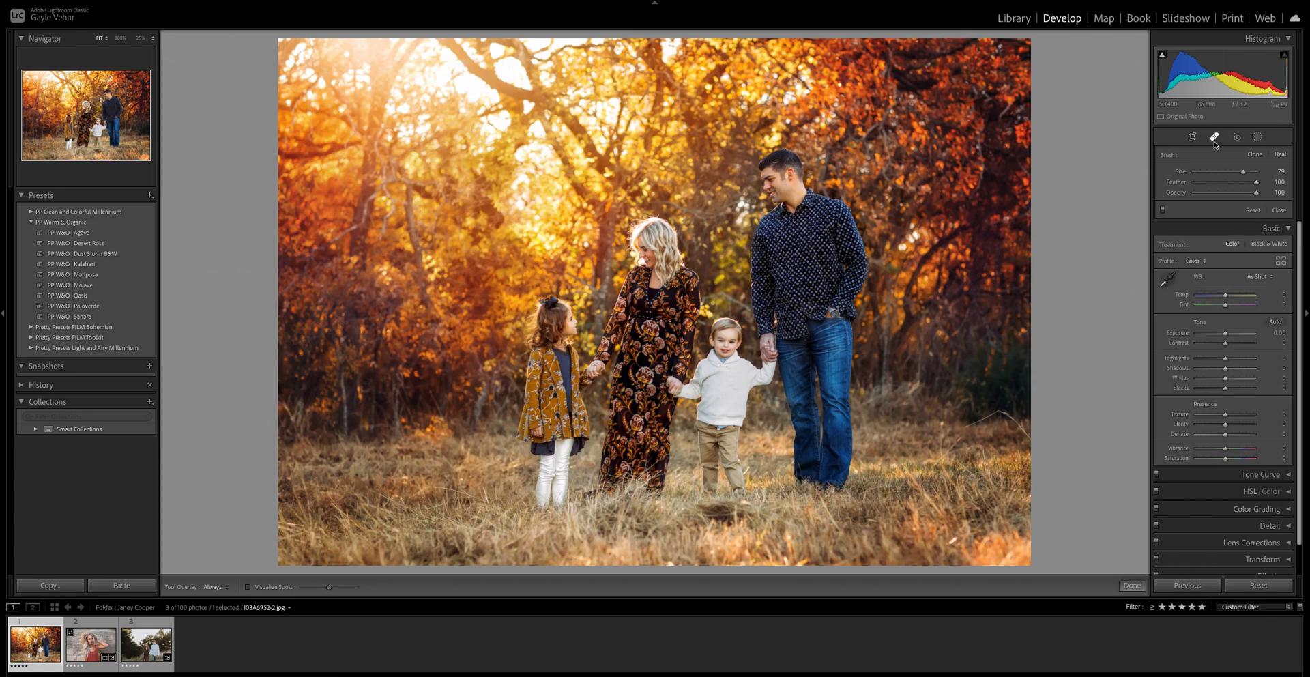
click(1239, 139)
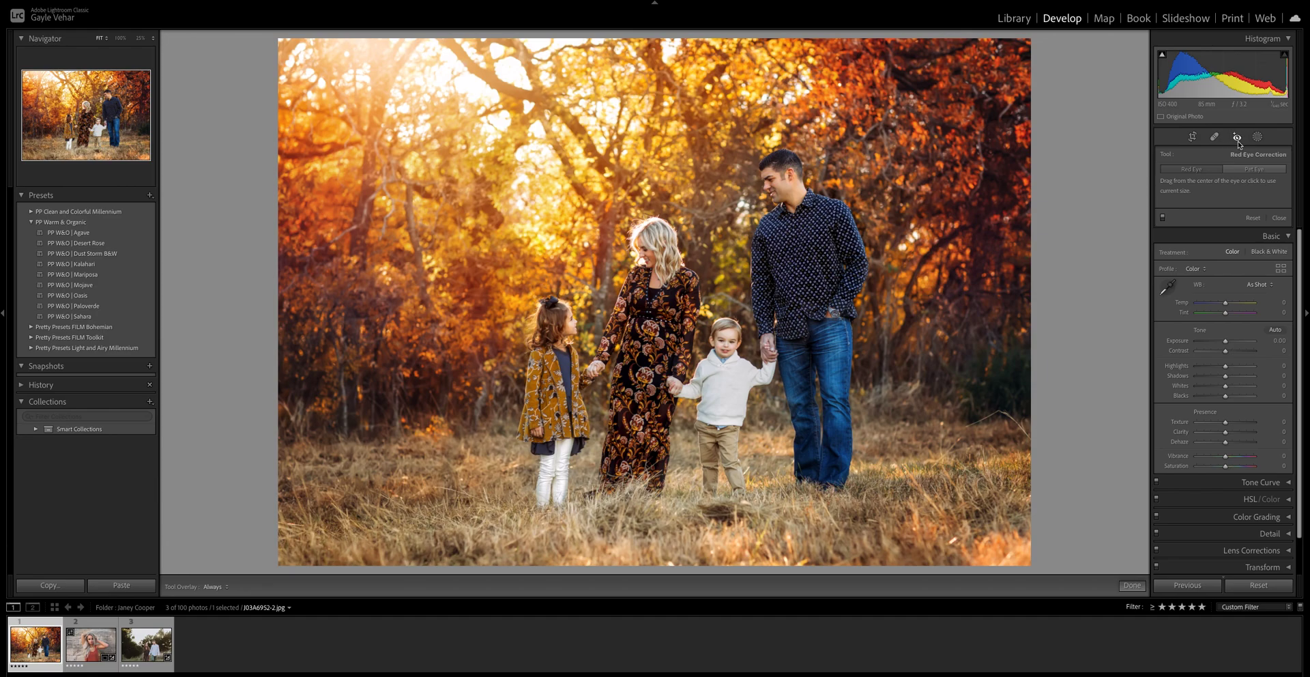
click(1237, 139)
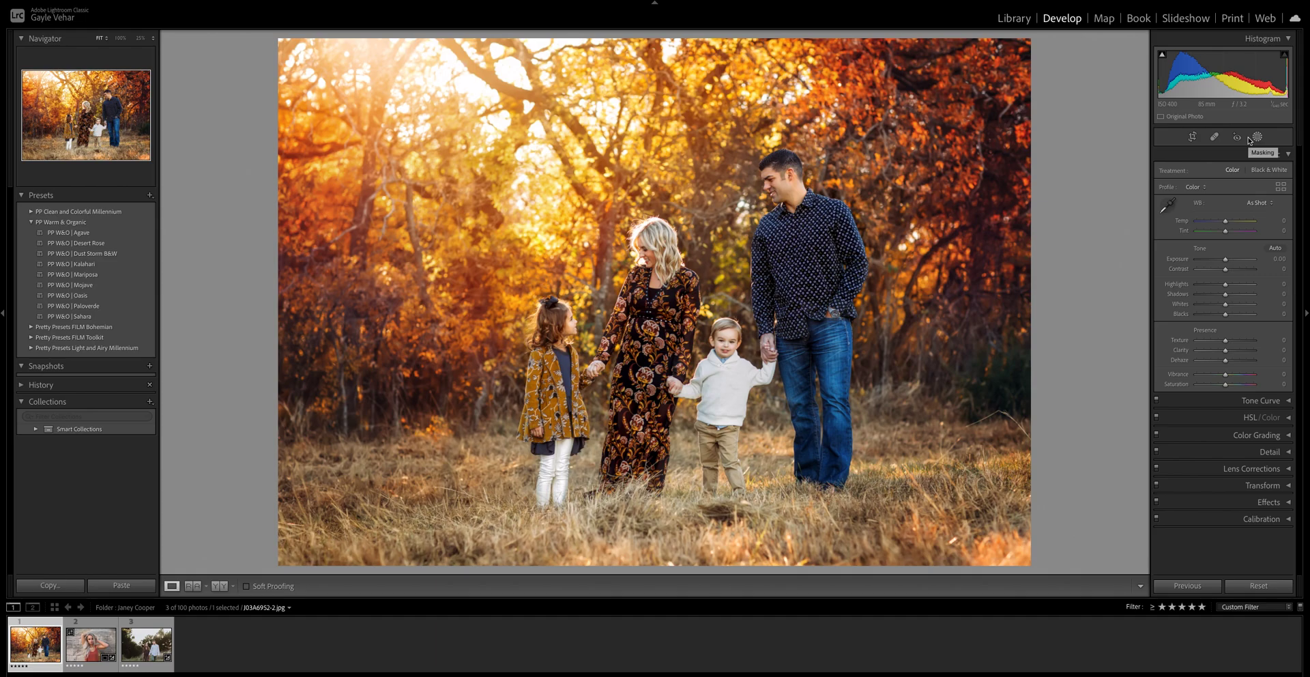
click(1258, 137)
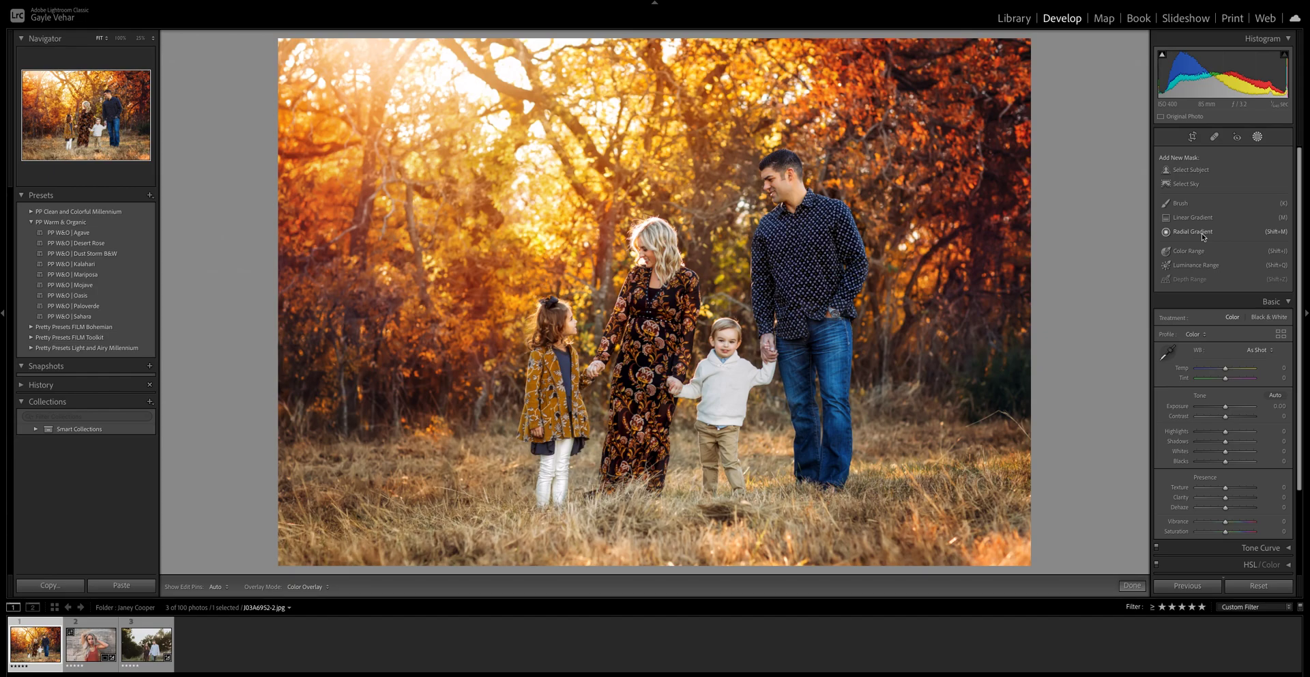
click(1181, 204)
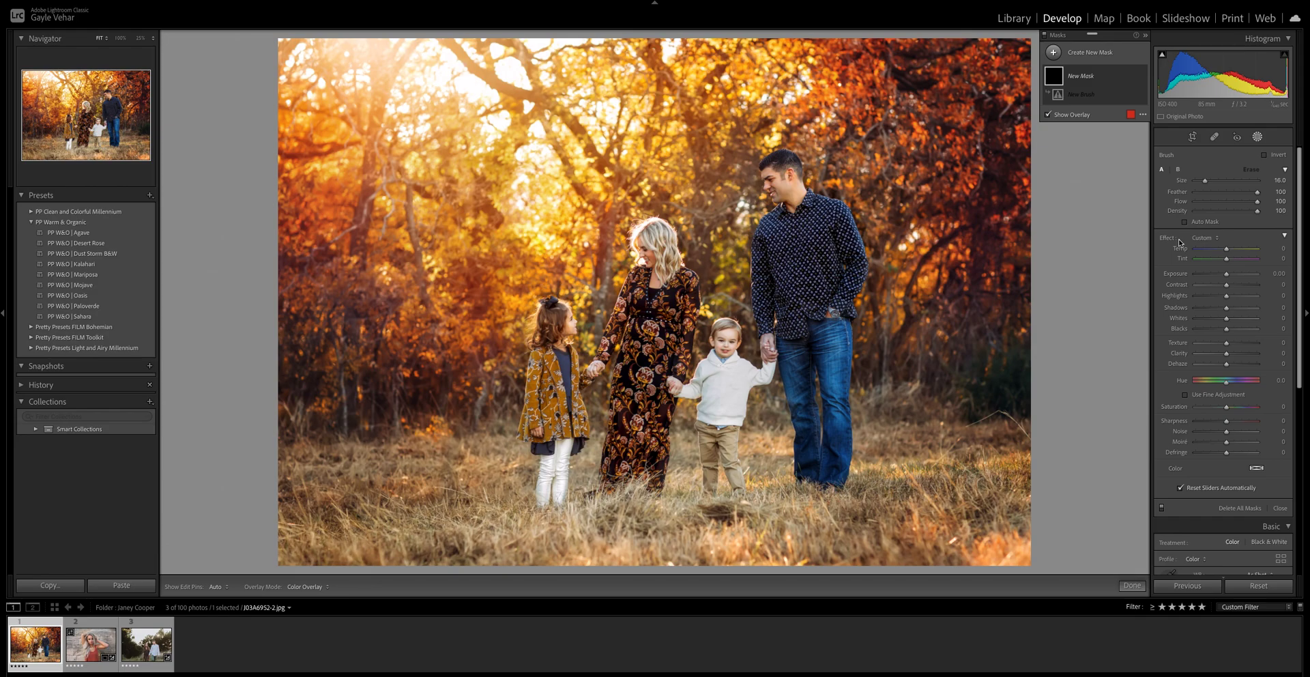
- Set the brush mask's effect preset to Enchanted Garden | Add Light
click(1202, 239)
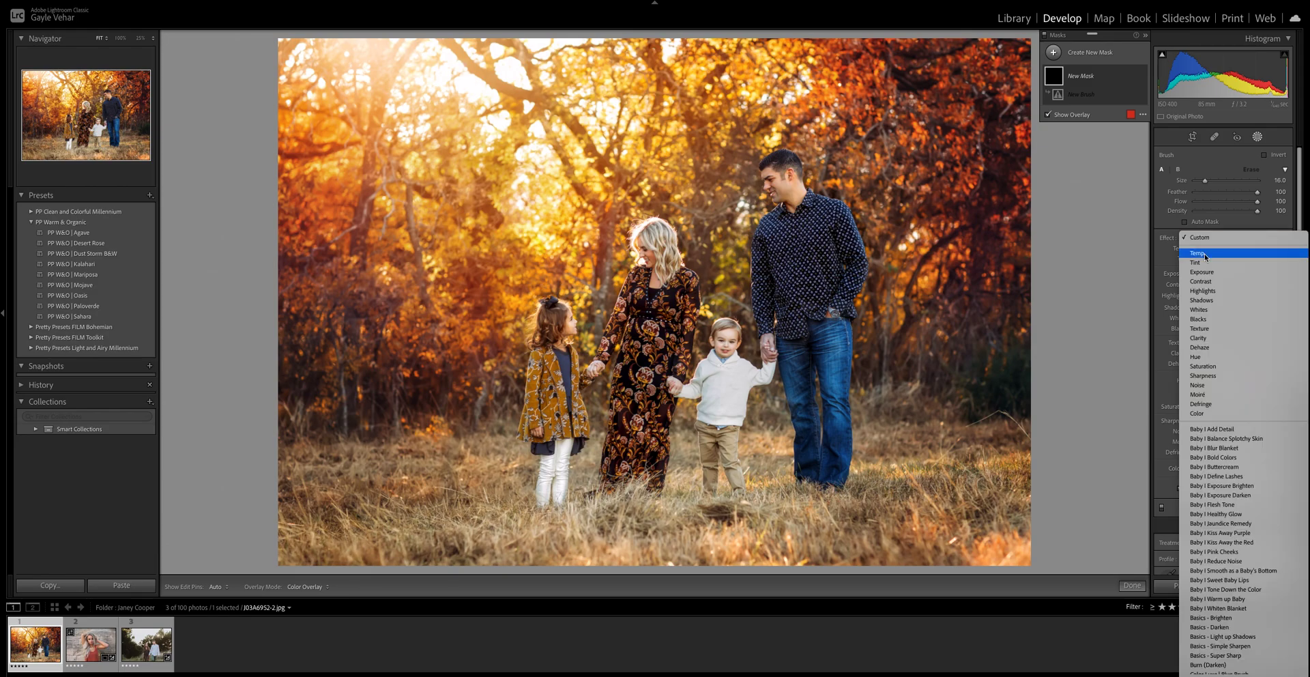
scroll(1205, 252, down, 10)
scroll(1205, 257, down, 1)
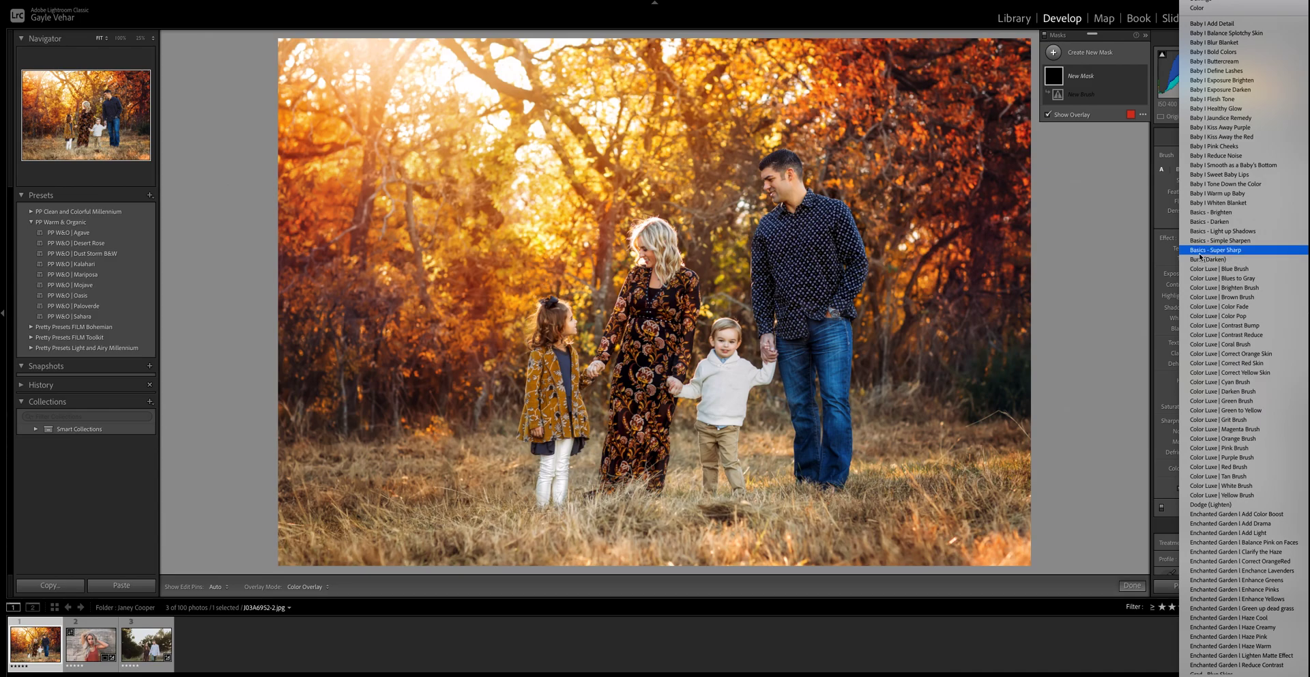
scroll(1201, 258, down, 5)
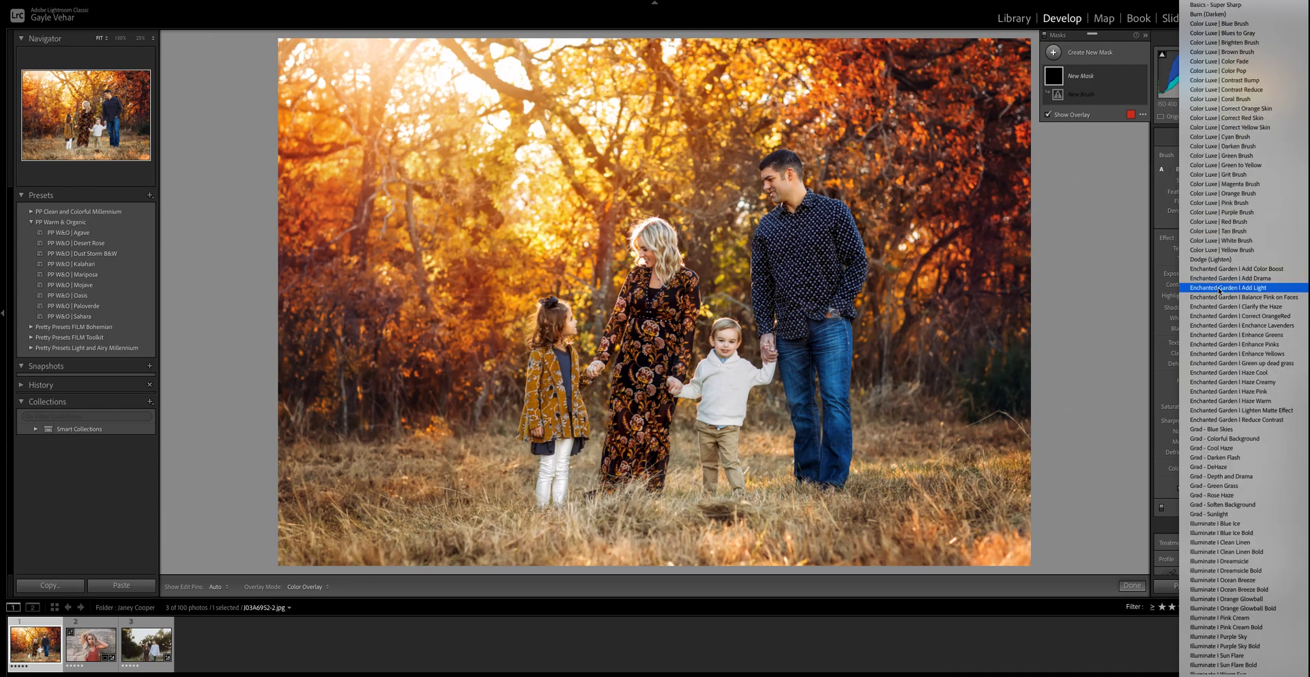
click(1215, 288)
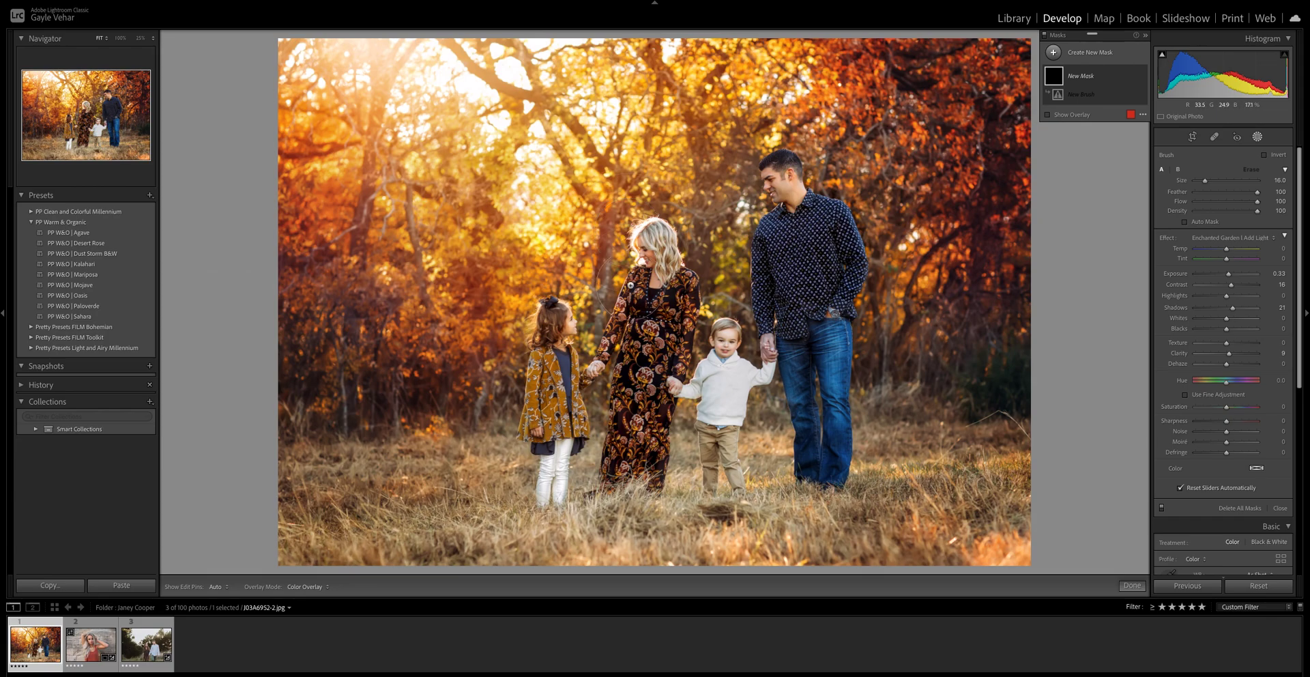
- Paint the added light over the woman, boy and man with the edit pins hidden
key(h)
mouse_move(655, 249)
mouse_down()
mouse_move(655, 478)
mouse_move(740, 368)
mouse_move(793, 179)
mouse_move(819, 409)
mouse_move(781, 362)
mouse_move(655, 361)
mouse_move(564, 334)
mouse_move(539, 492)
mouse_up()
key(h)
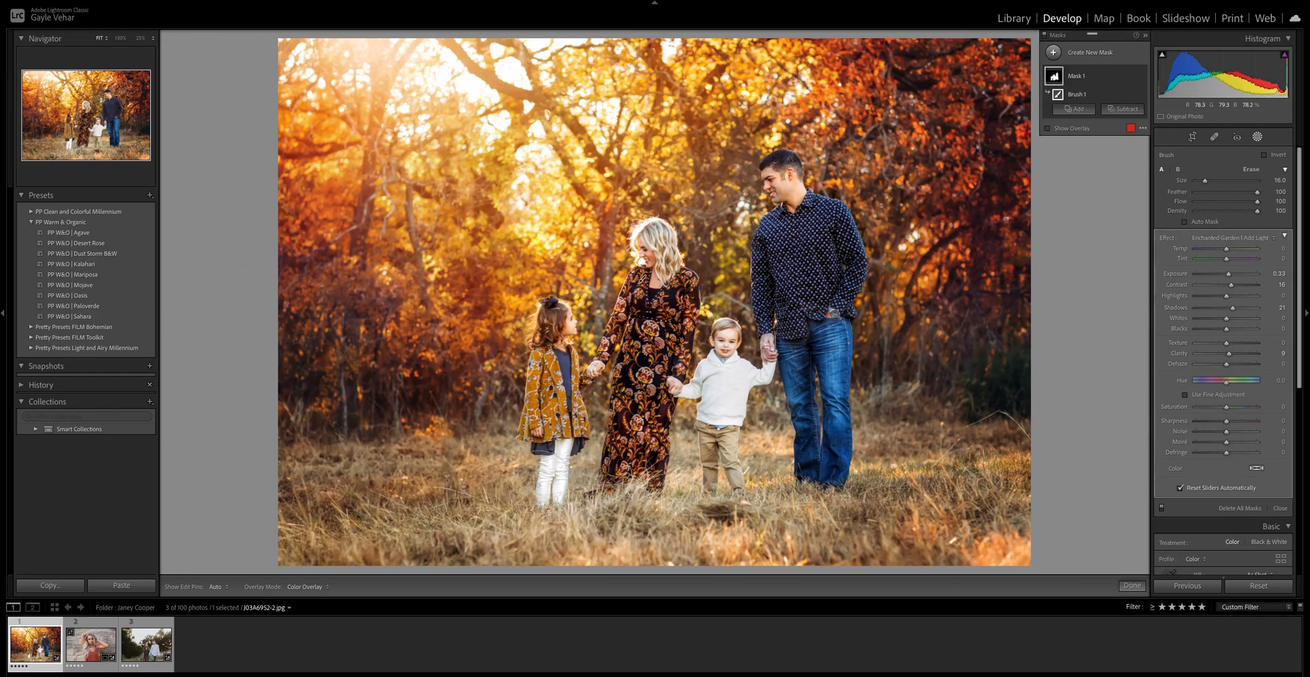
mouse_move(1057, 77)
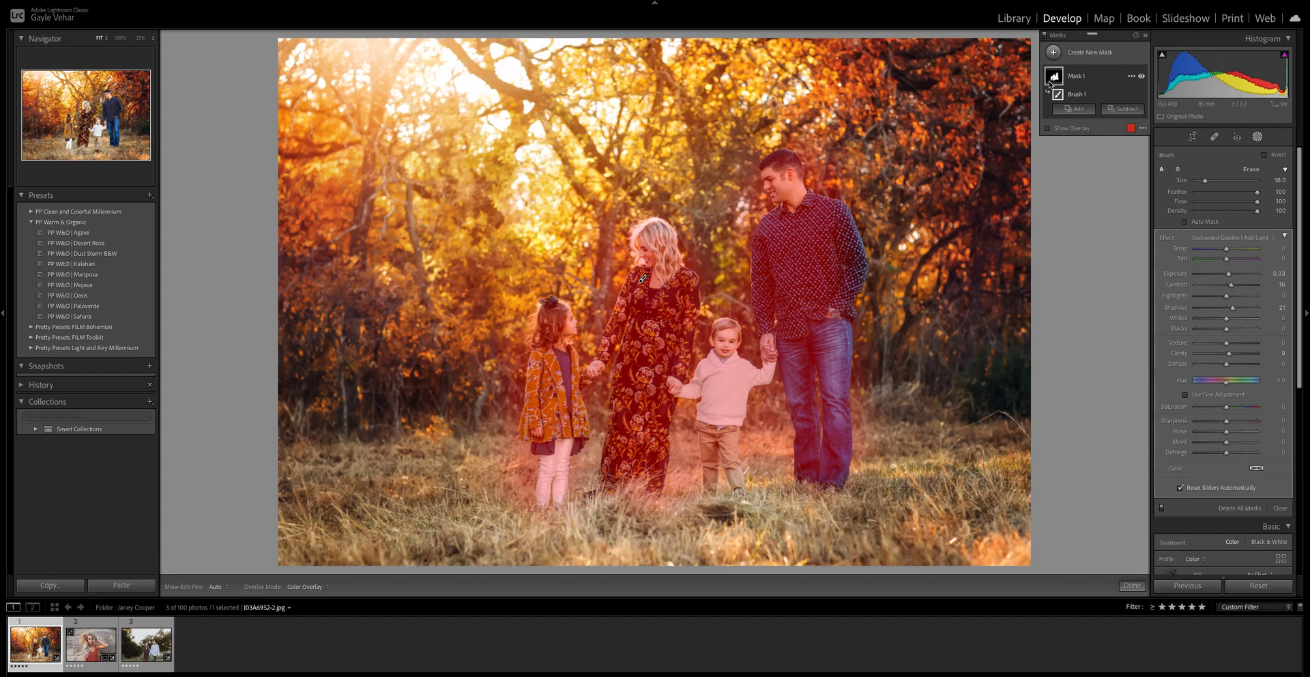
click(1143, 78)
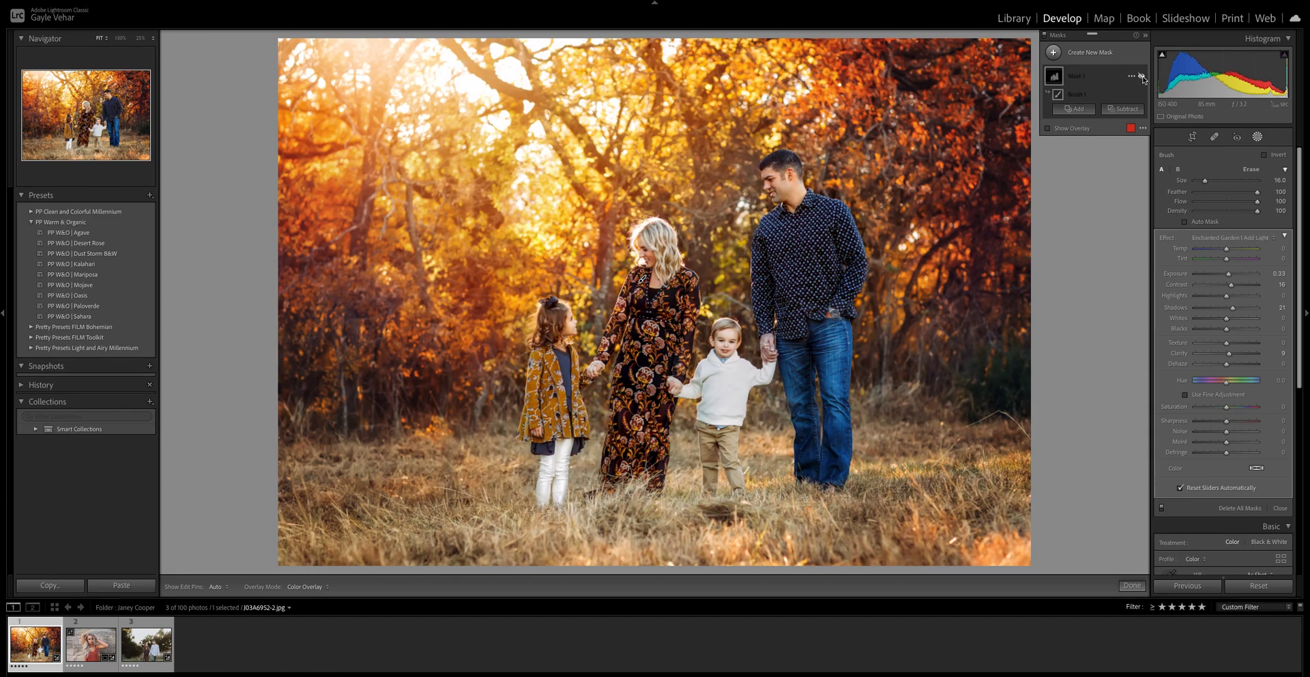
click(1142, 78)
click(1131, 77)
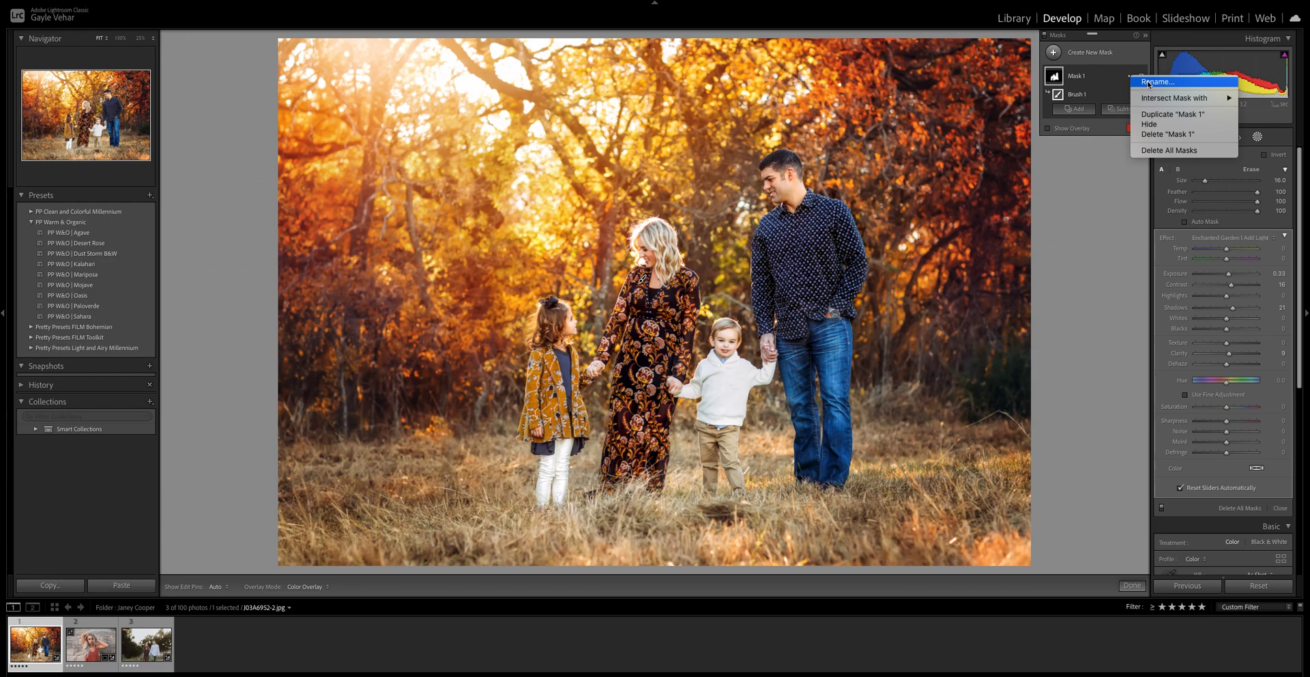
click(1053, 79)
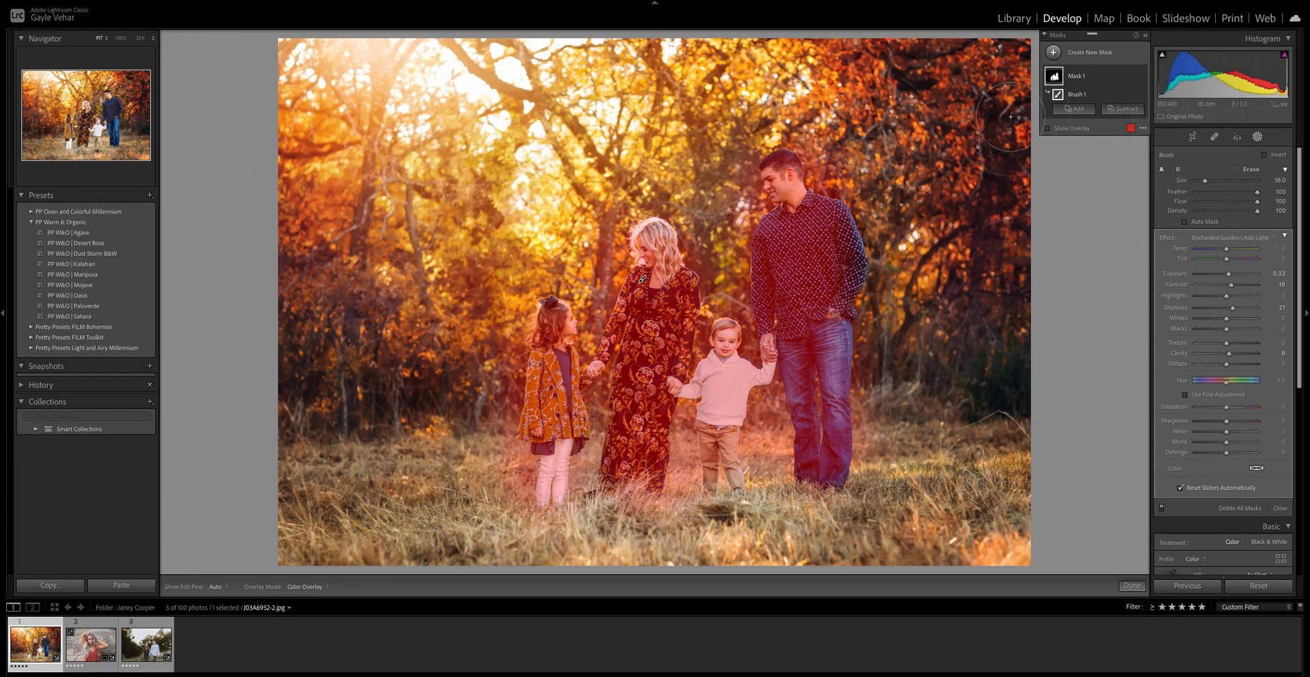
click(1059, 78)
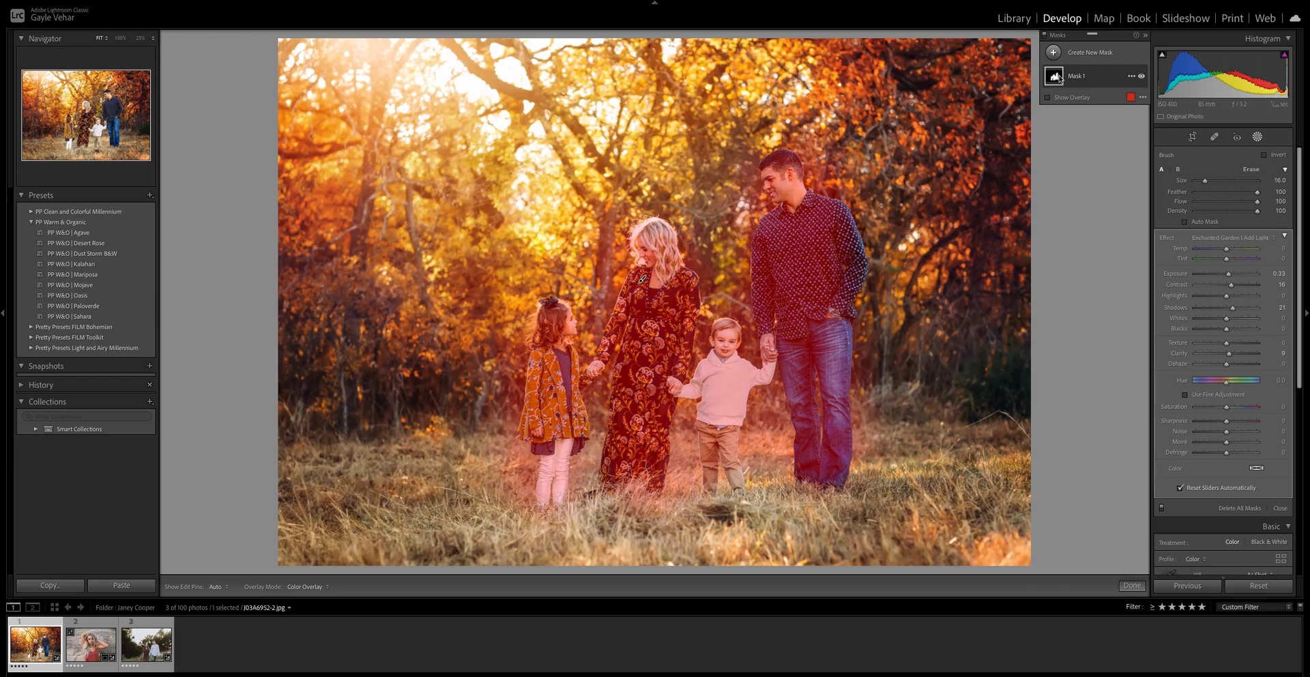
click(1058, 77)
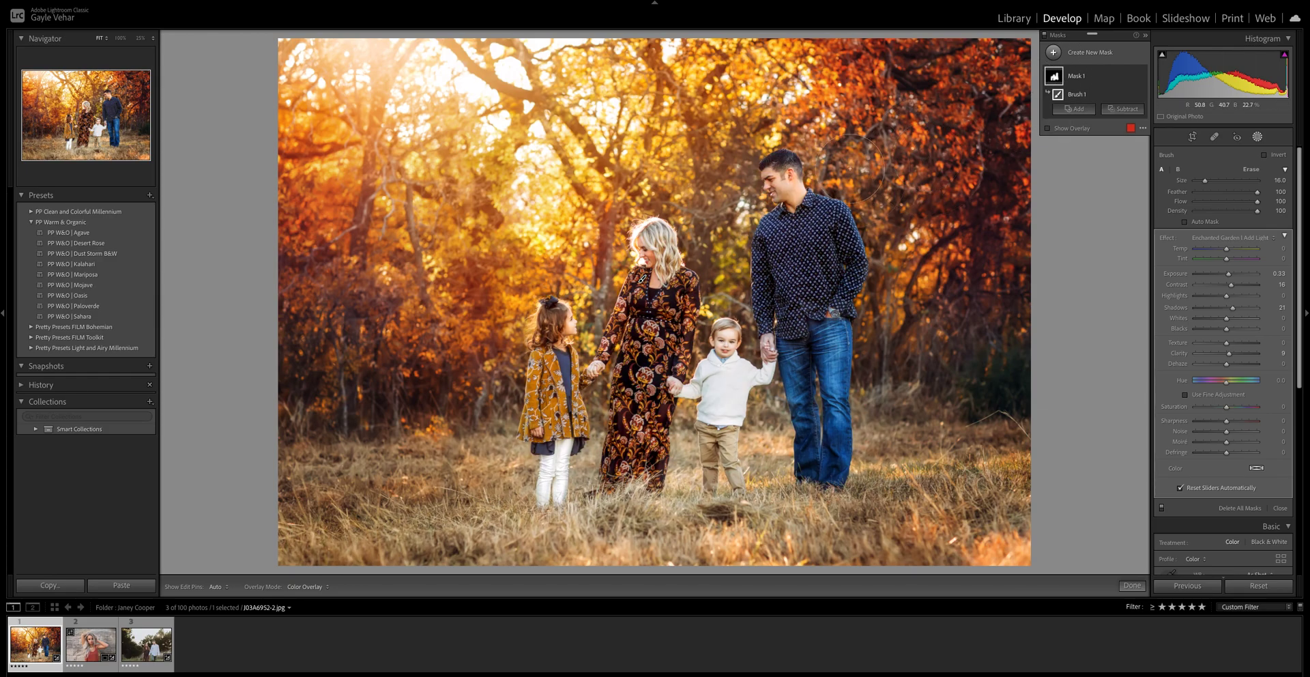
mouse_move(642, 280)
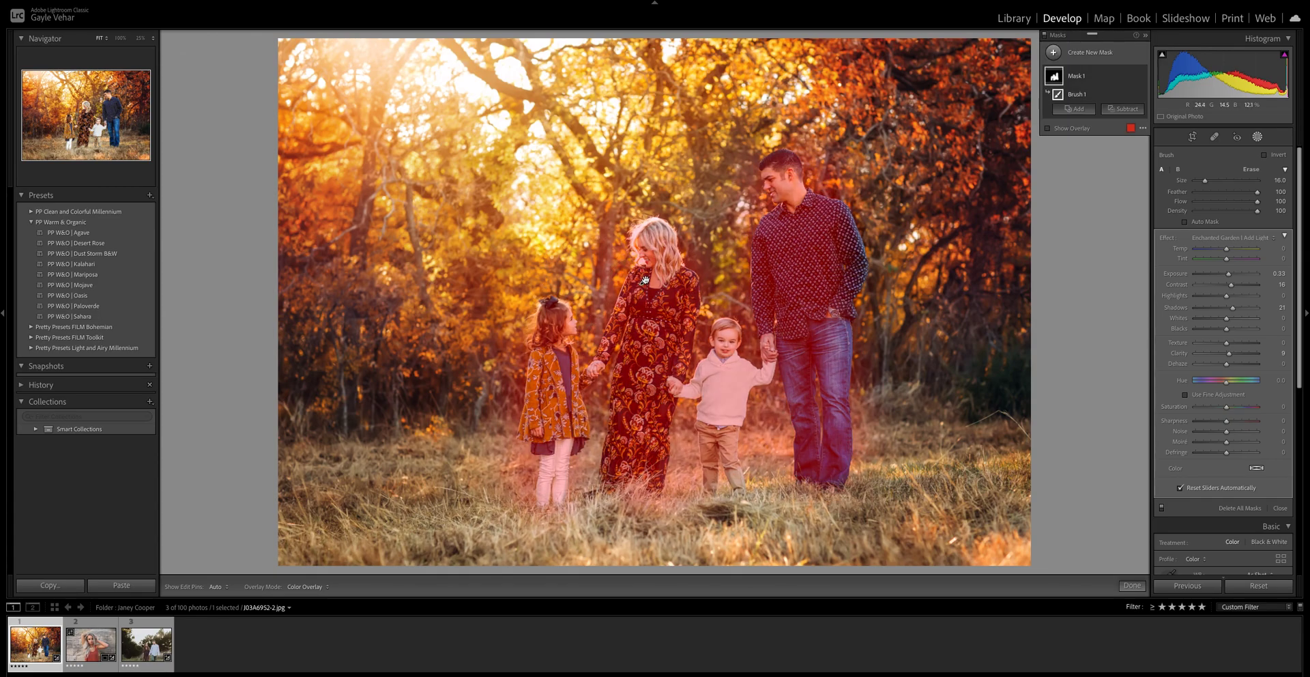
mouse_move(1056, 80)
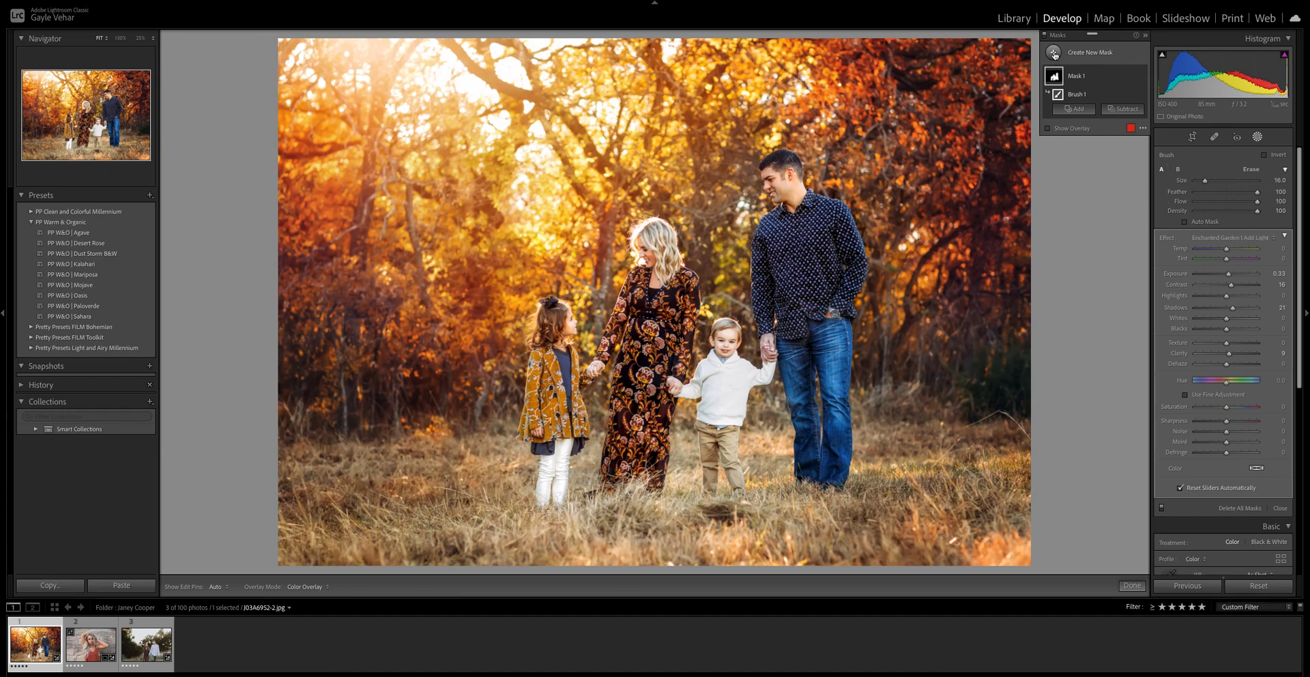
- Add a linear gradient from upper right to lower left with the Illuminate | Purple Sky effect, overlay off
click(1055, 54)
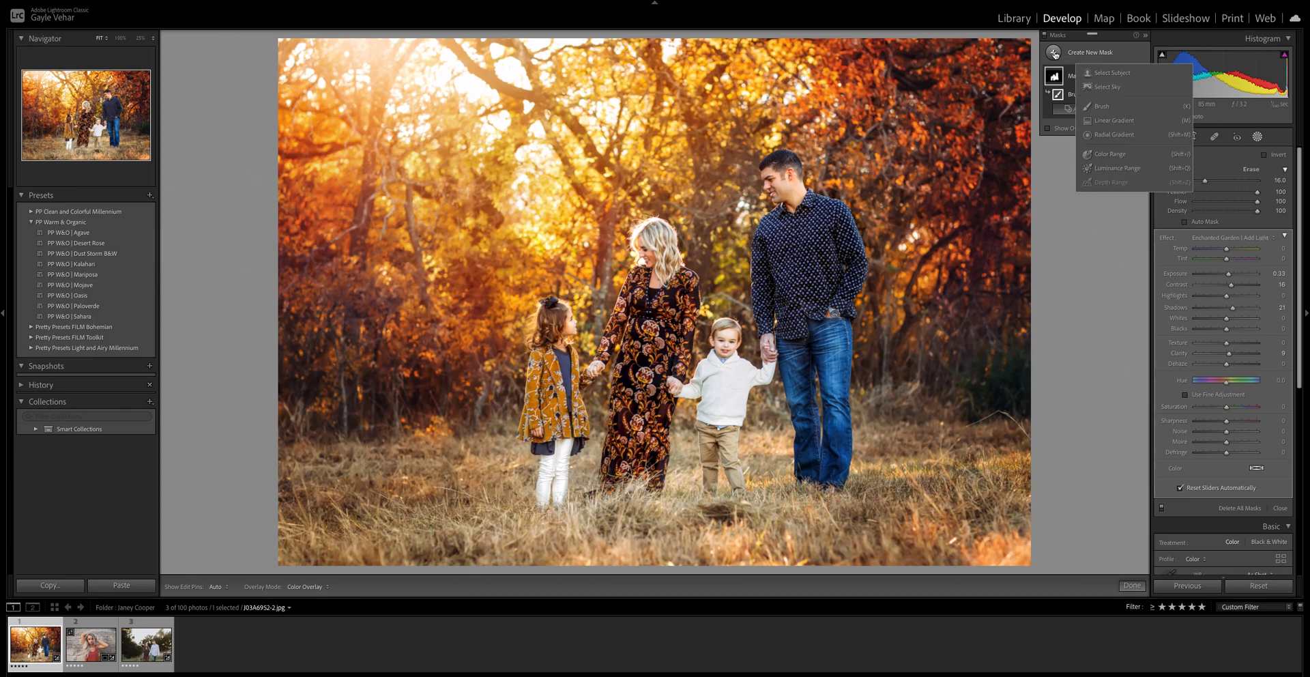
click(1109, 122)
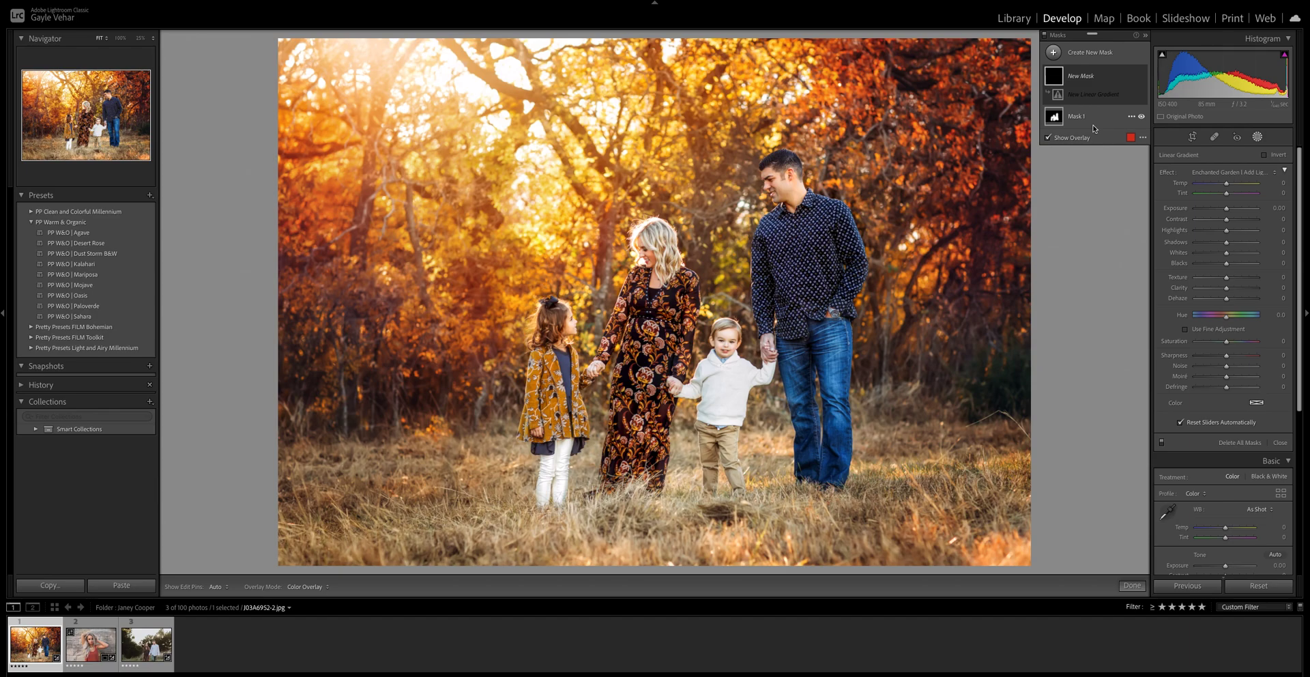
drag(983, 73, 457, 469)
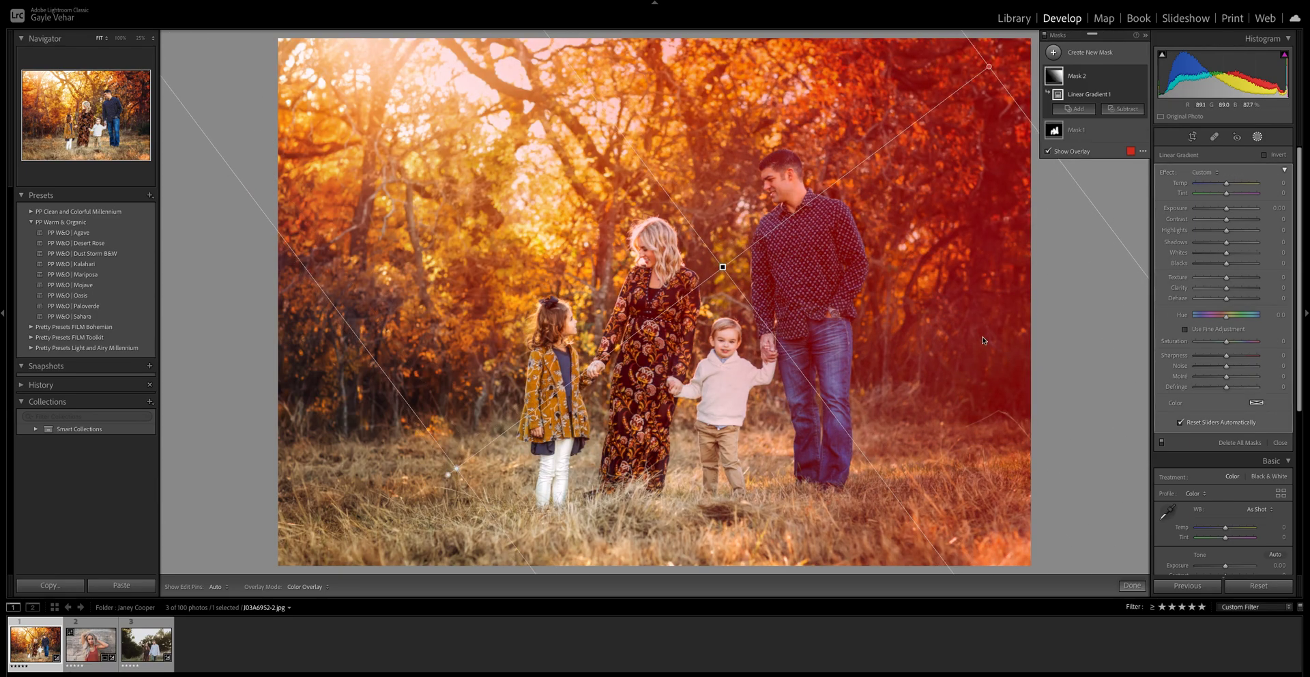
click(1199, 175)
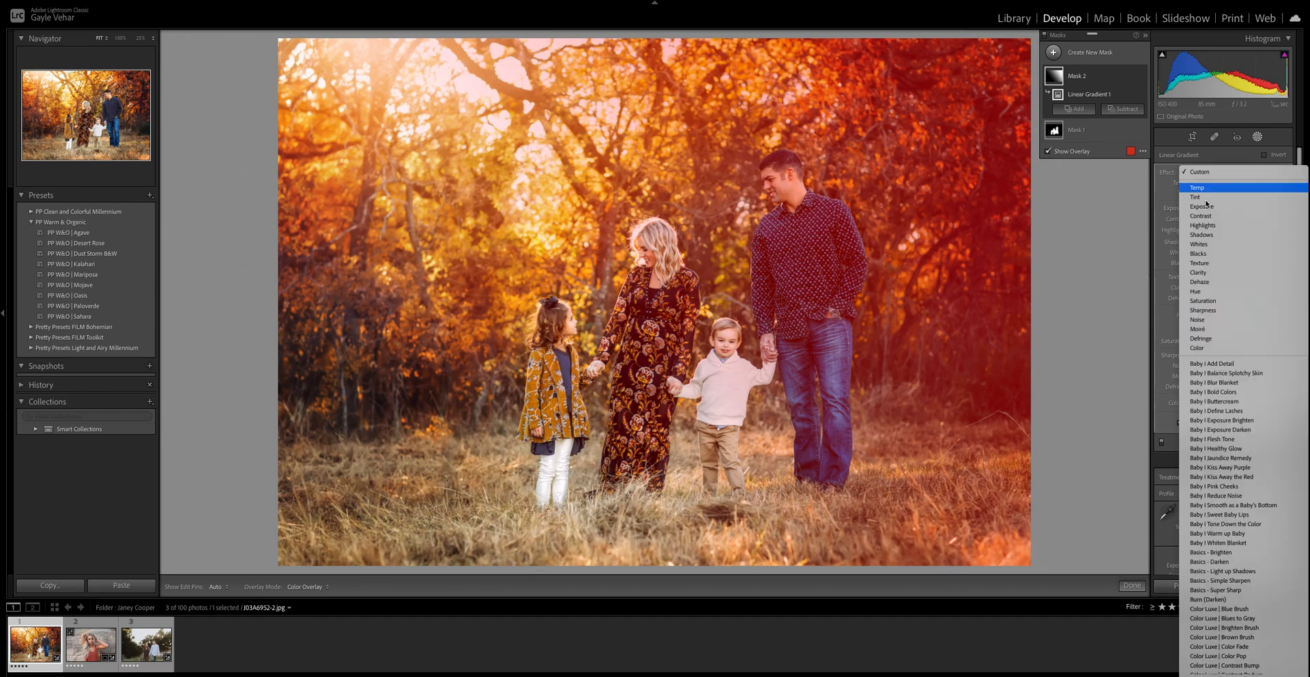
scroll(1194, 416, down, 3)
scroll(1194, 423, down, 10)
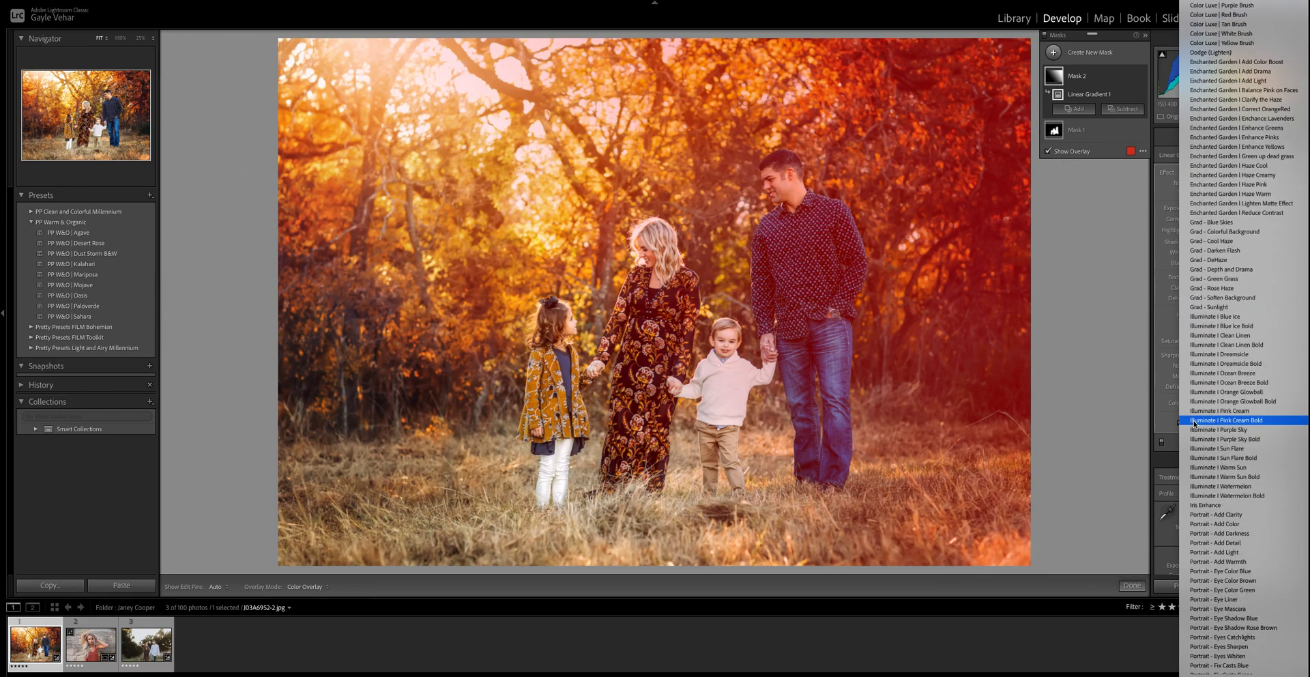
click(1203, 430)
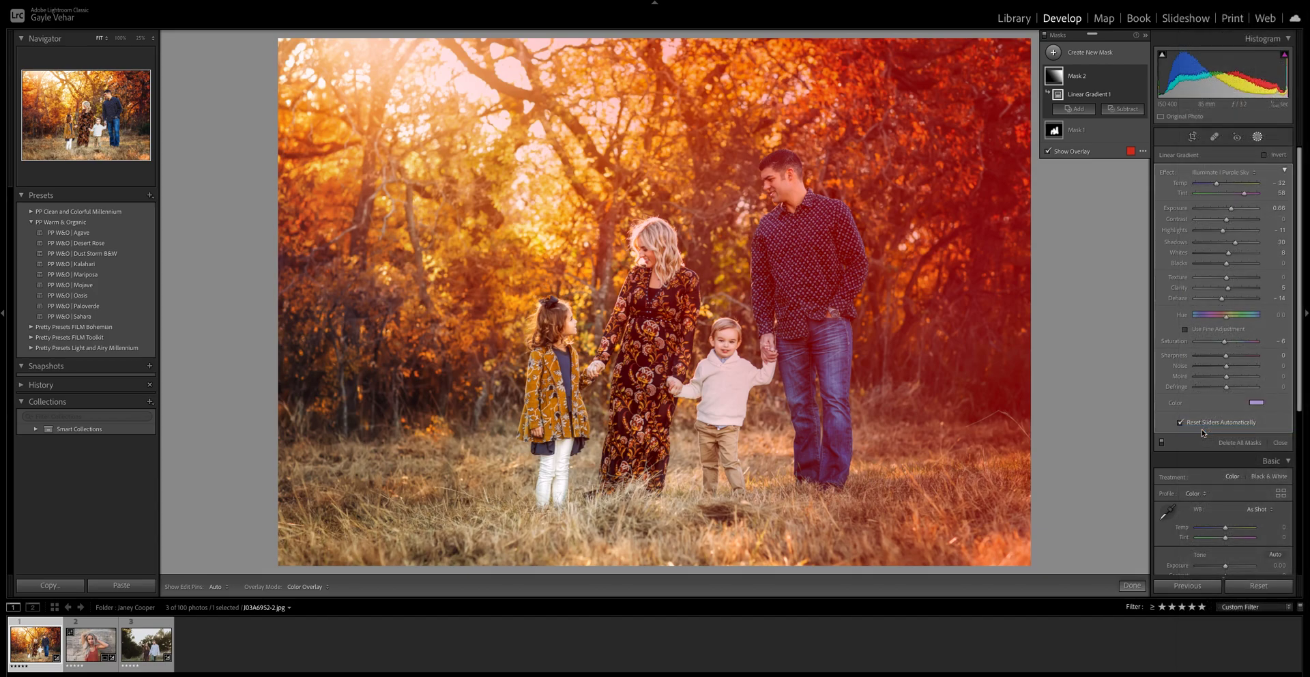
key(o)
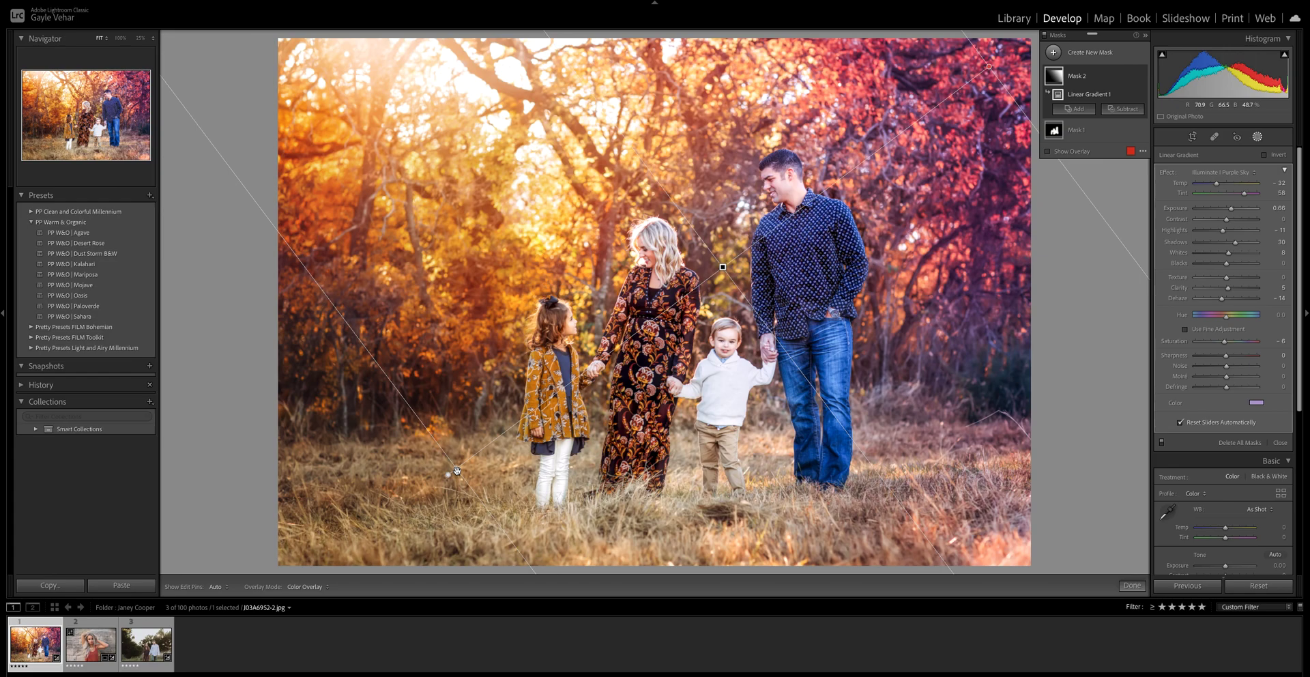
- Move the gradient's centre up and right and rotate it closer to horizontal
drag(454, 471, 849, 407)
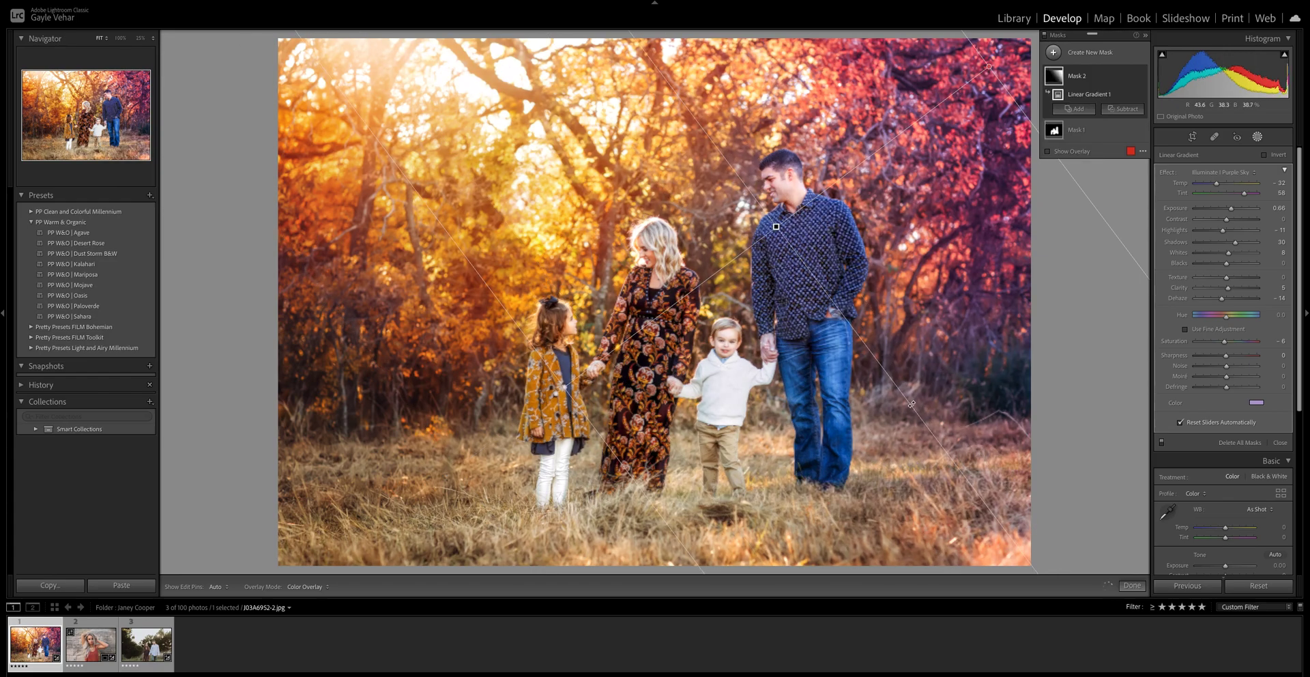
drag(822, 286, 929, 298)
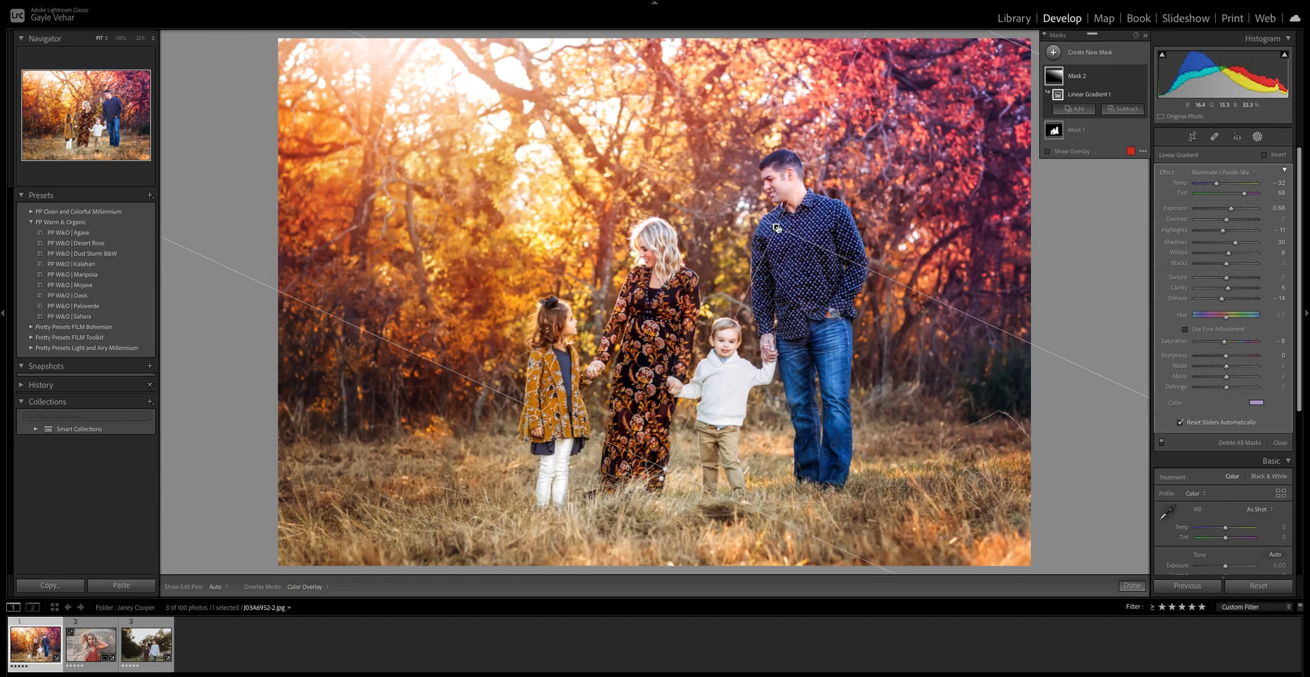
mouse_move(776, 228)
- Draw a new radial gradient ellipse around the family
click(1054, 52)
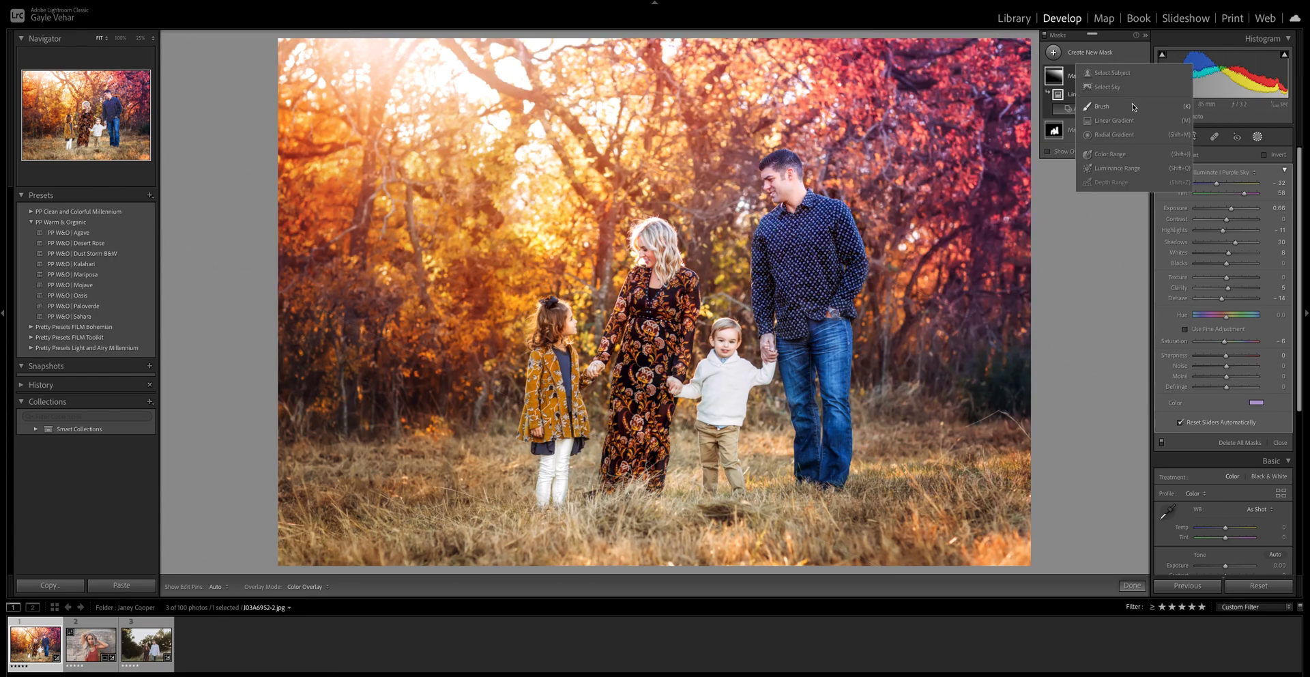
click(1123, 138)
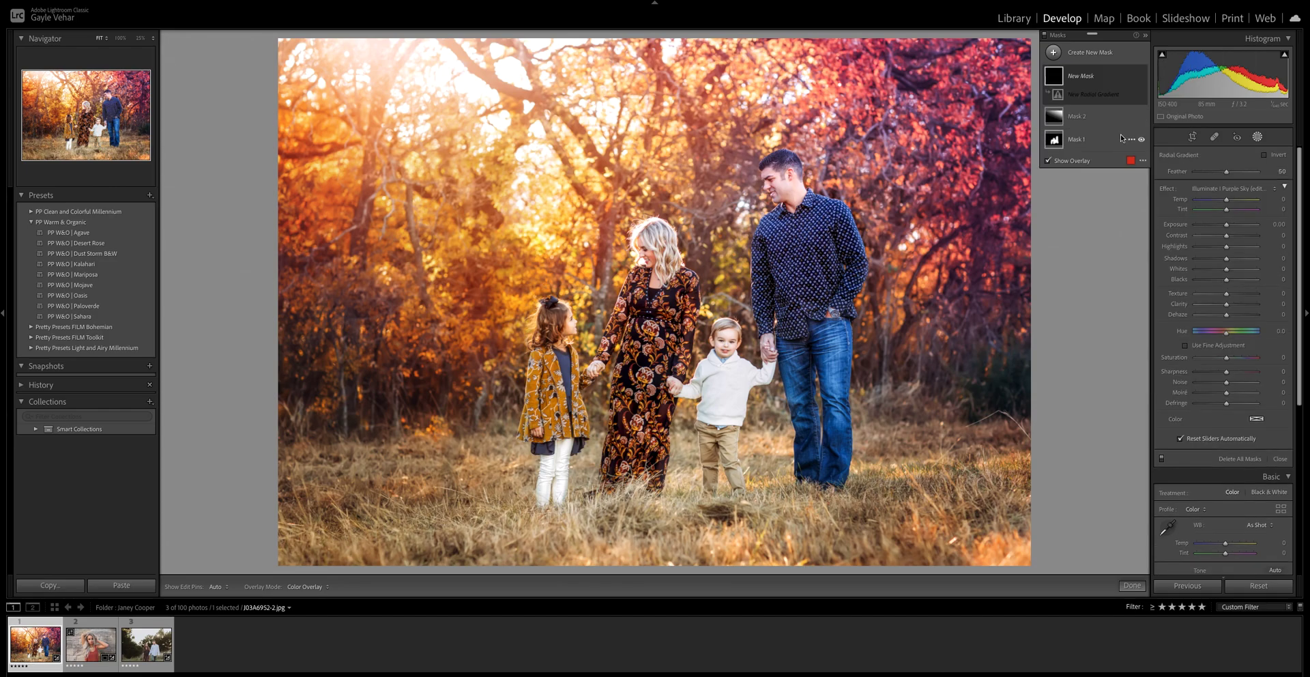
mouse_move(390, 143)
mouse_down()
mouse_move(388, 447)
mouse_move(807, 358)
mouse_move(738, 344)
mouse_move(753, 318)
mouse_up()
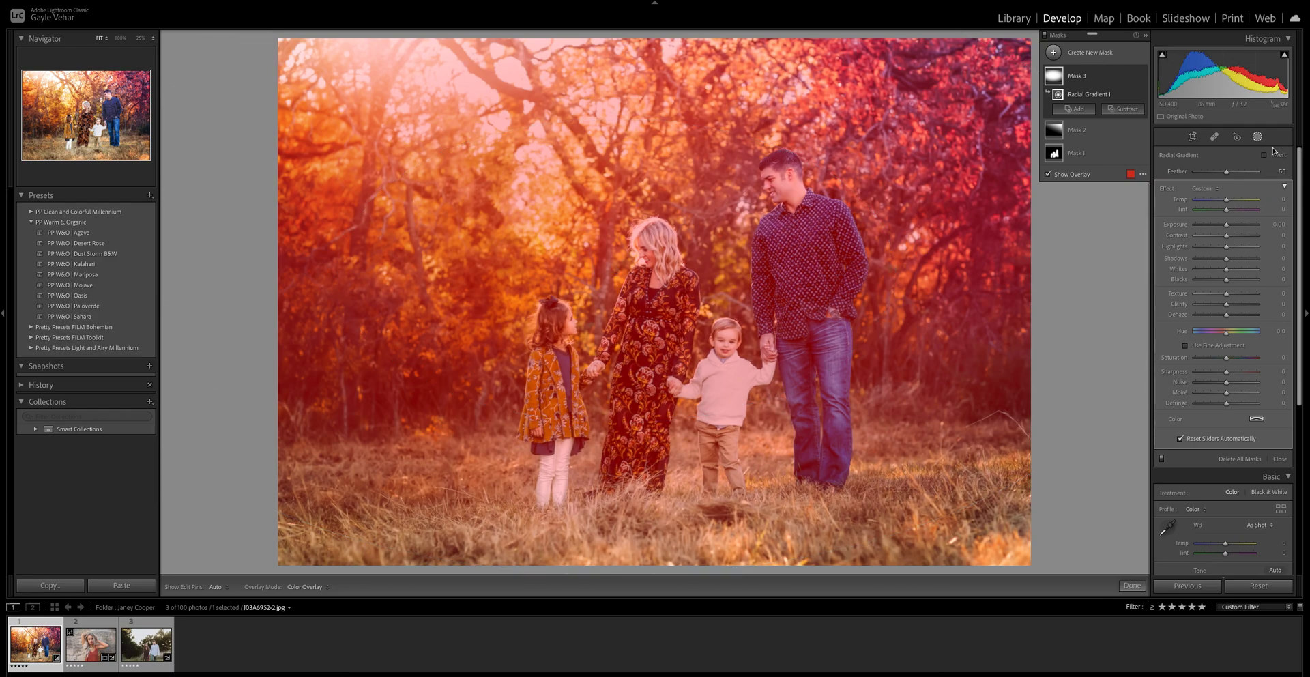
- Apply the Enchanted Garden | Correct OrangeRed effect to the radial gradient and hide the overlay
click(1203, 190)
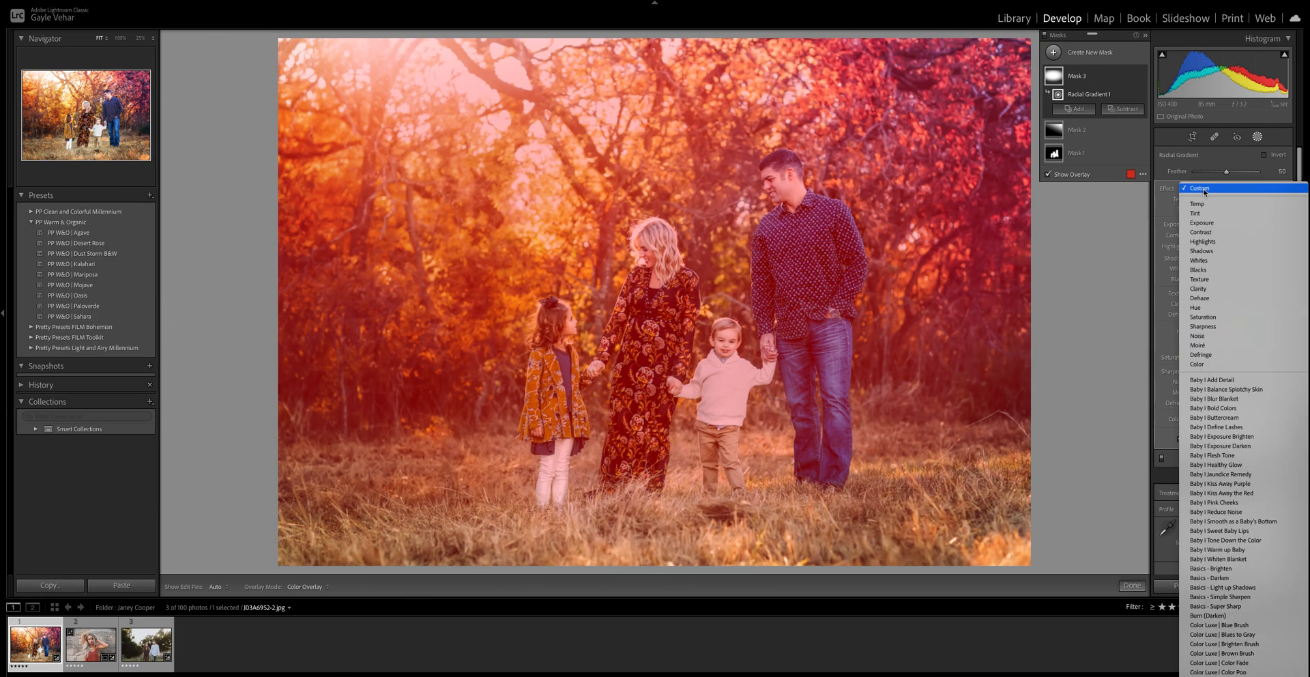
scroll(1228, 341, down, 5)
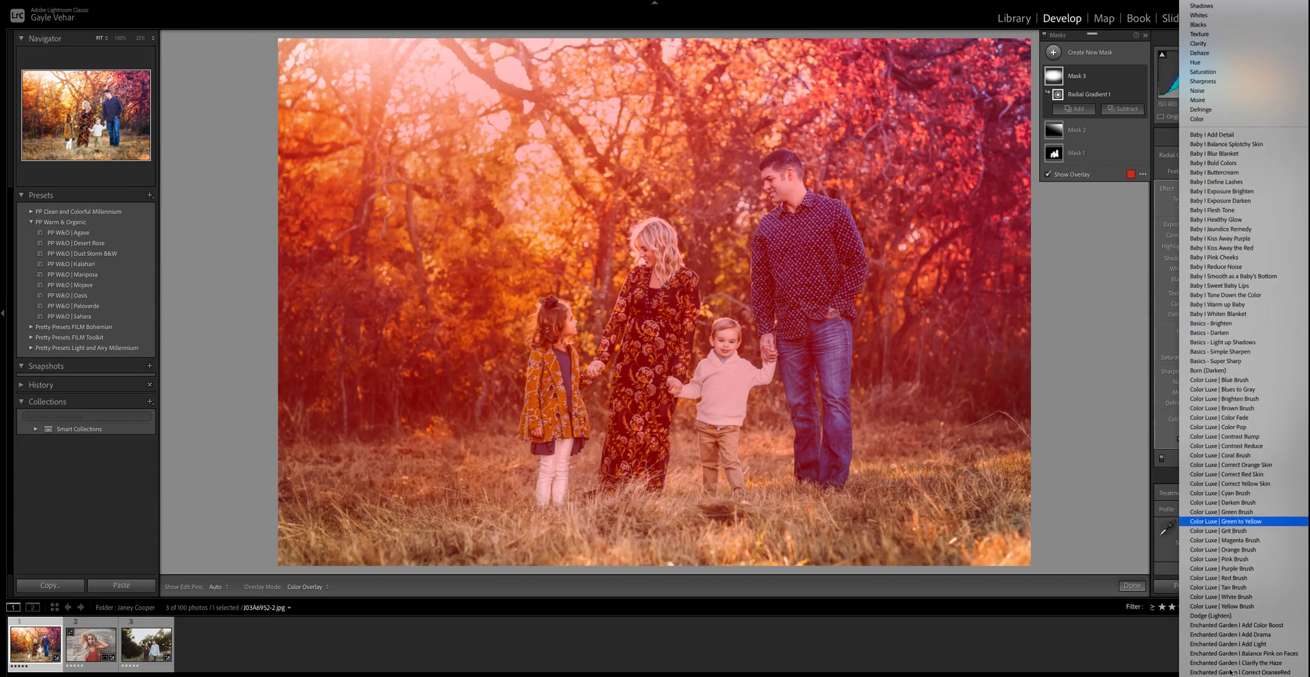
scroll(1236, 536, down, 2)
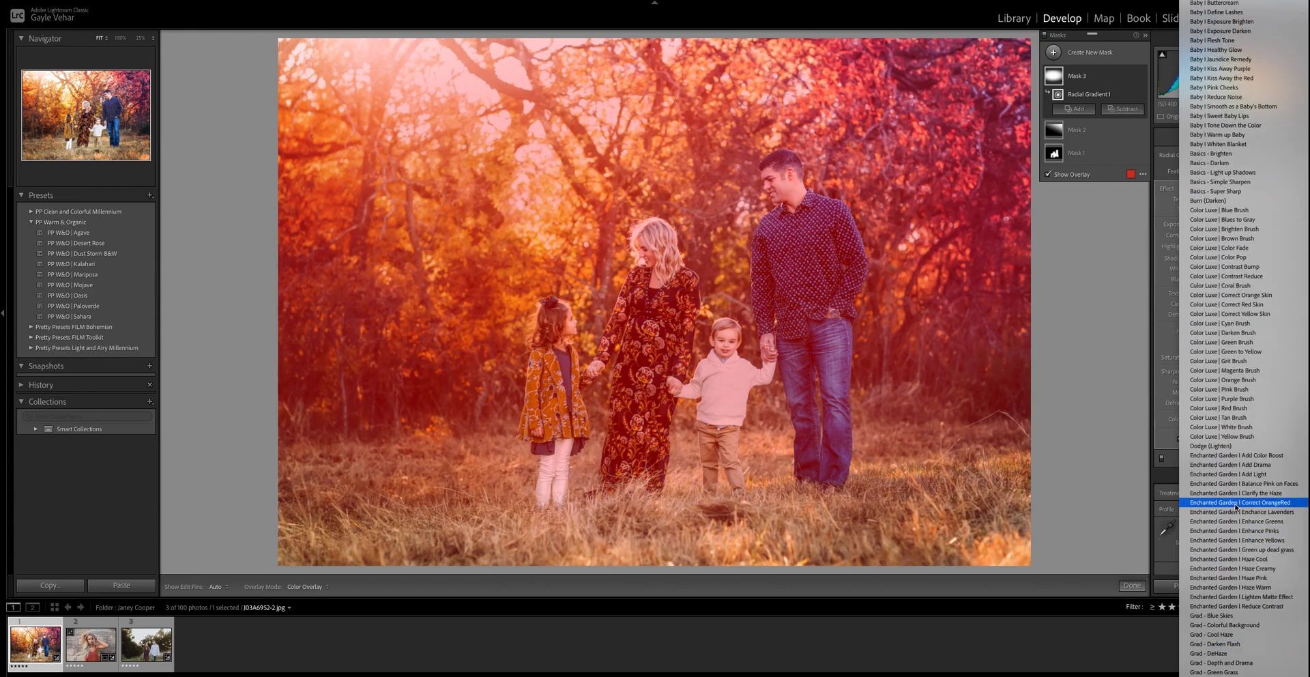
click(1236, 506)
key(o)
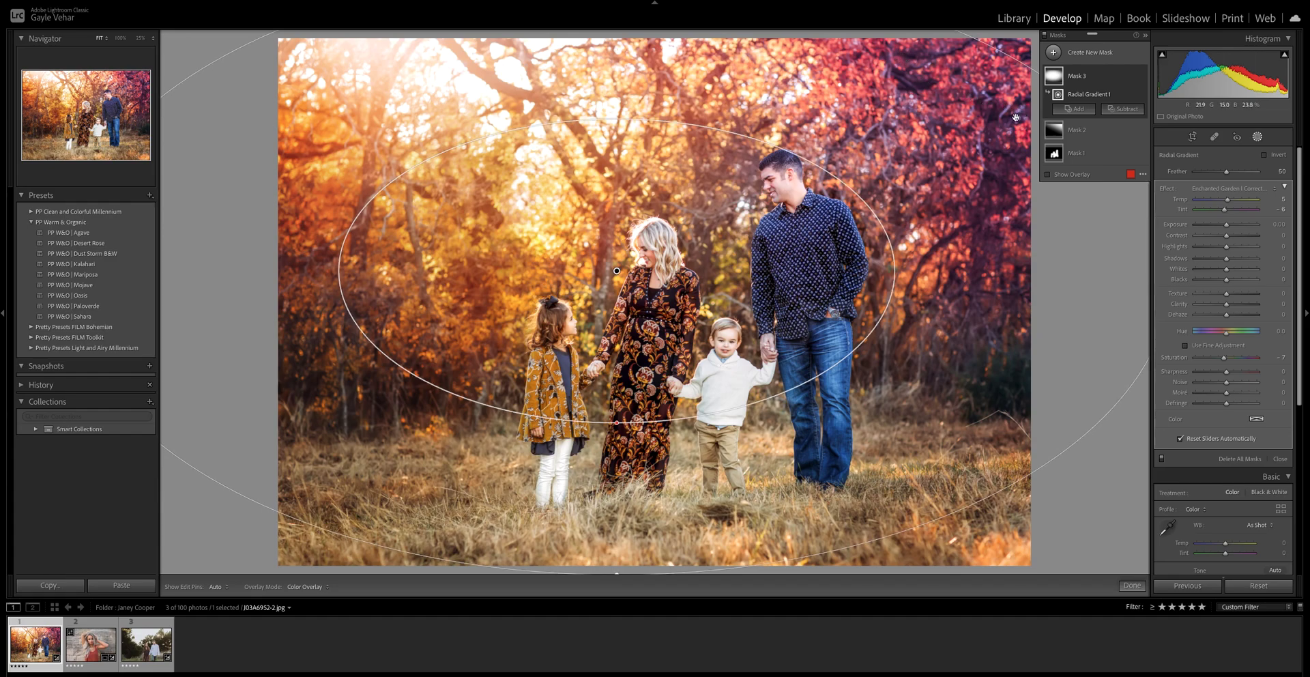
mouse_move(1045, 79)
- Open the rock-wall portrait and review Masks 2, 5, 4 and 1, previewing the eye brush
click(100, 670)
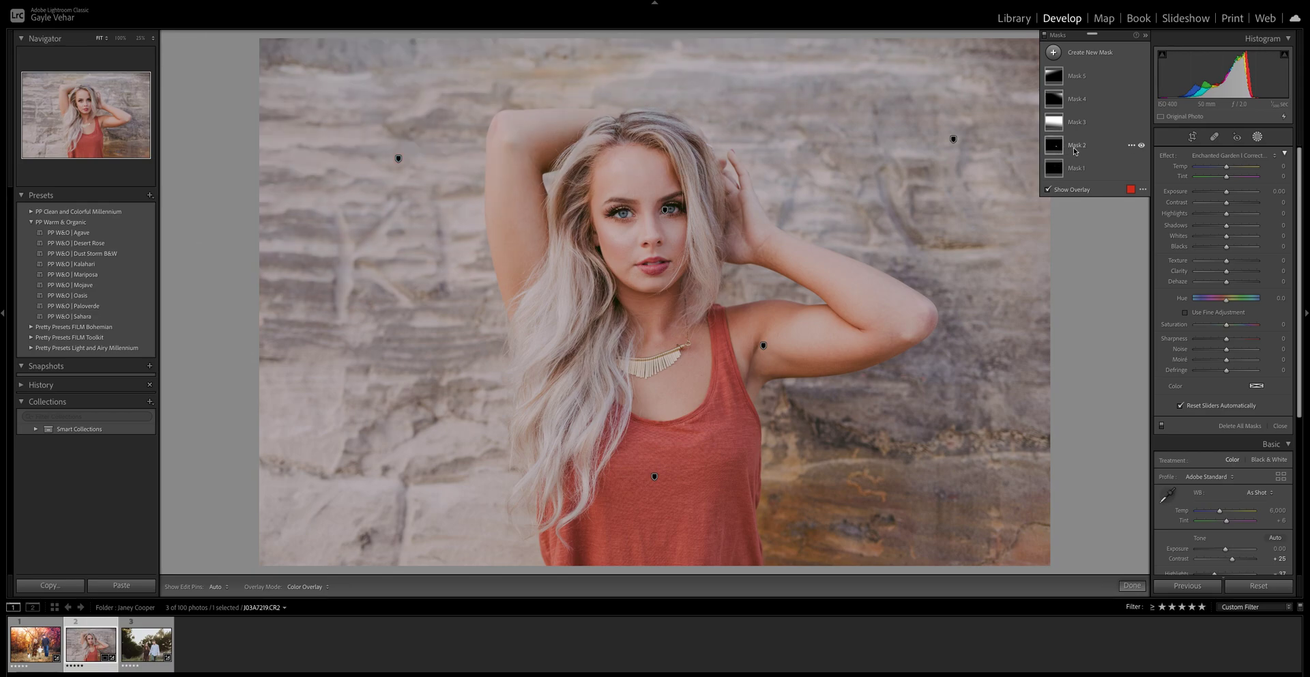
click(1052, 150)
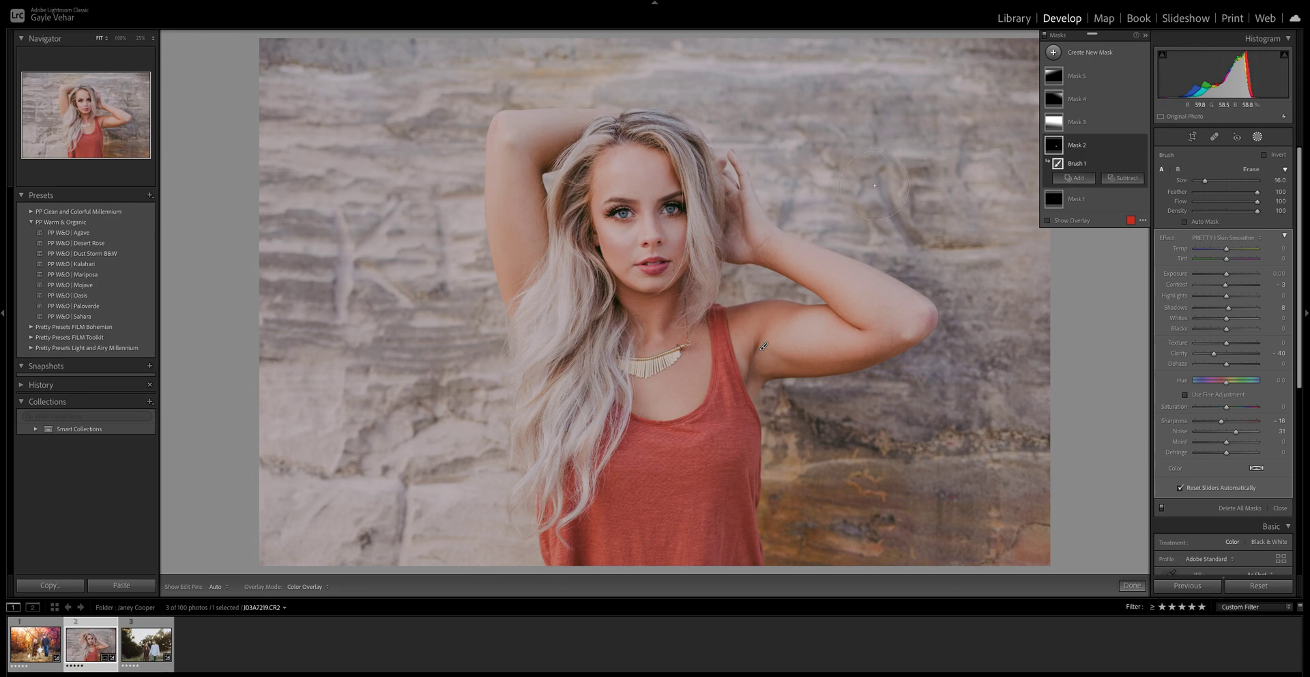
click(1054, 76)
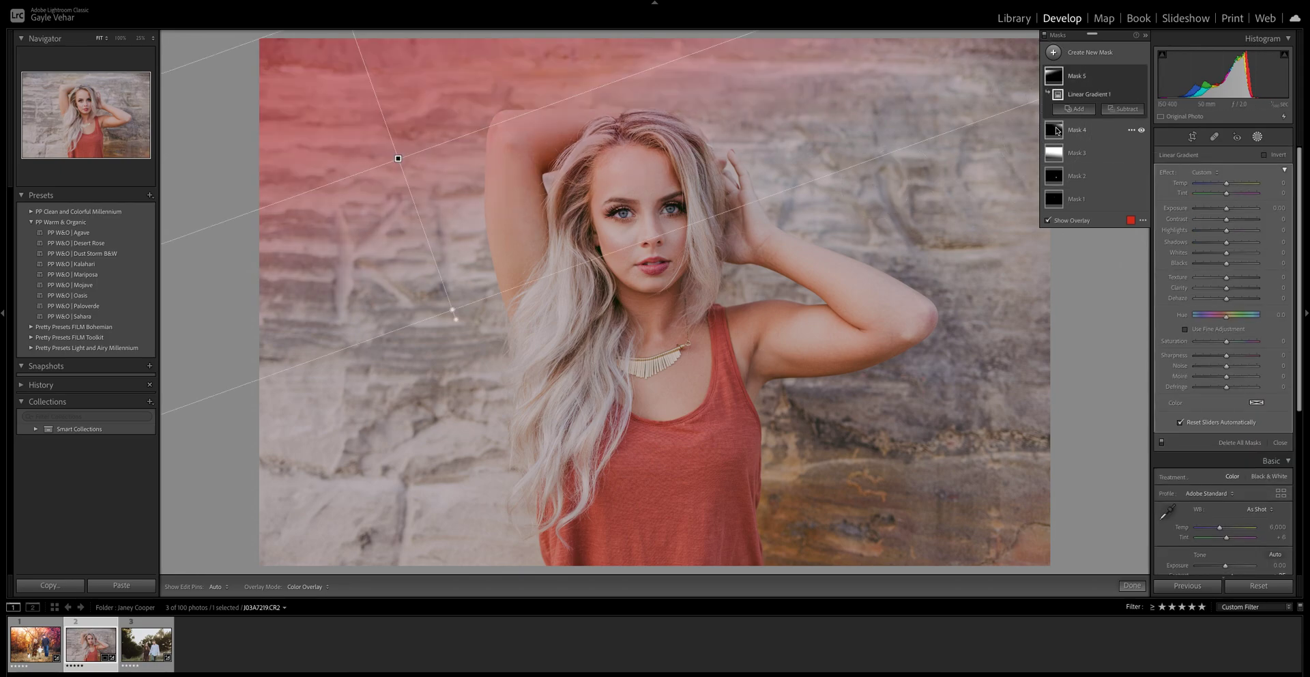
click(1055, 130)
click(1054, 199)
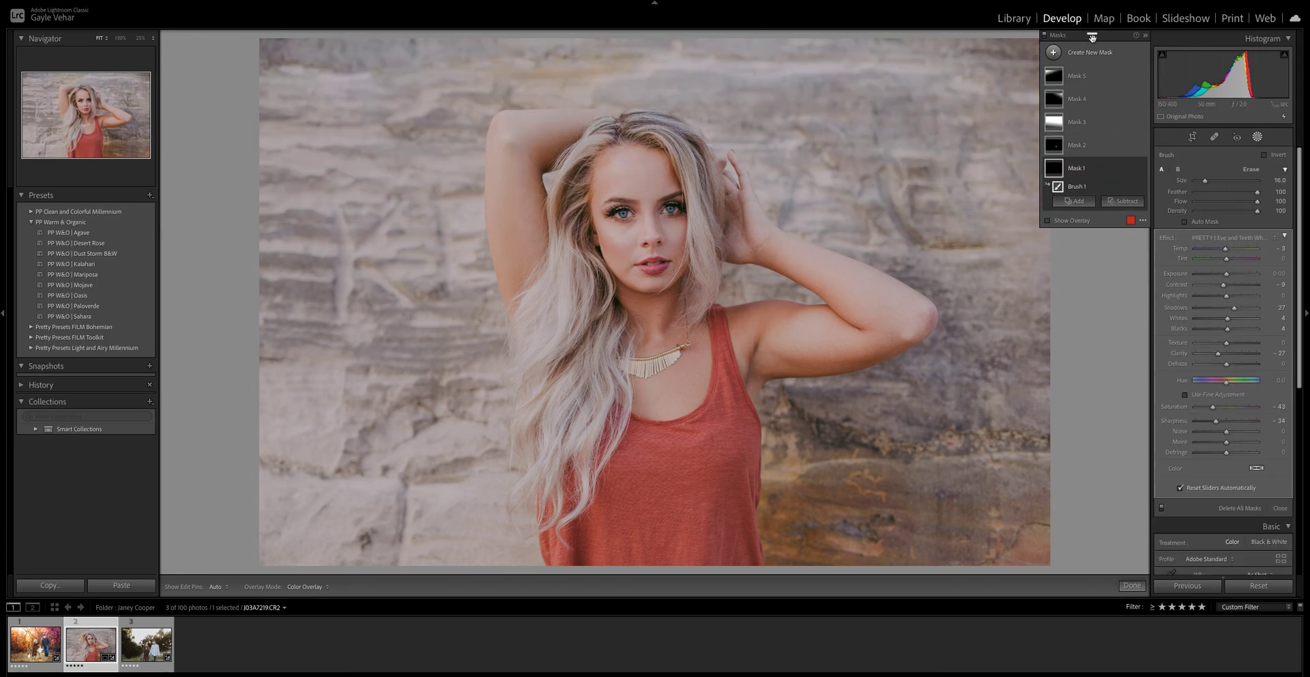
click(666, 211)
mouse_move(1076, 70)
mouse_move(1051, 133)
click(1146, 37)
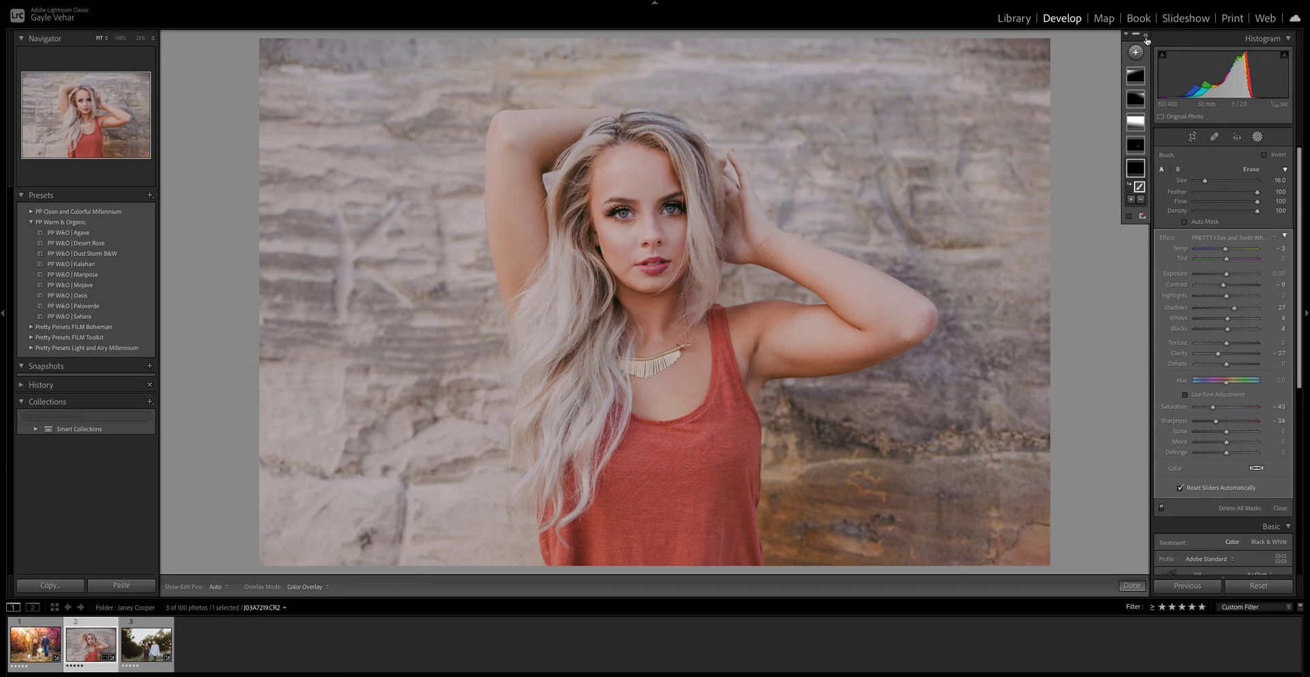
click(1146, 38)
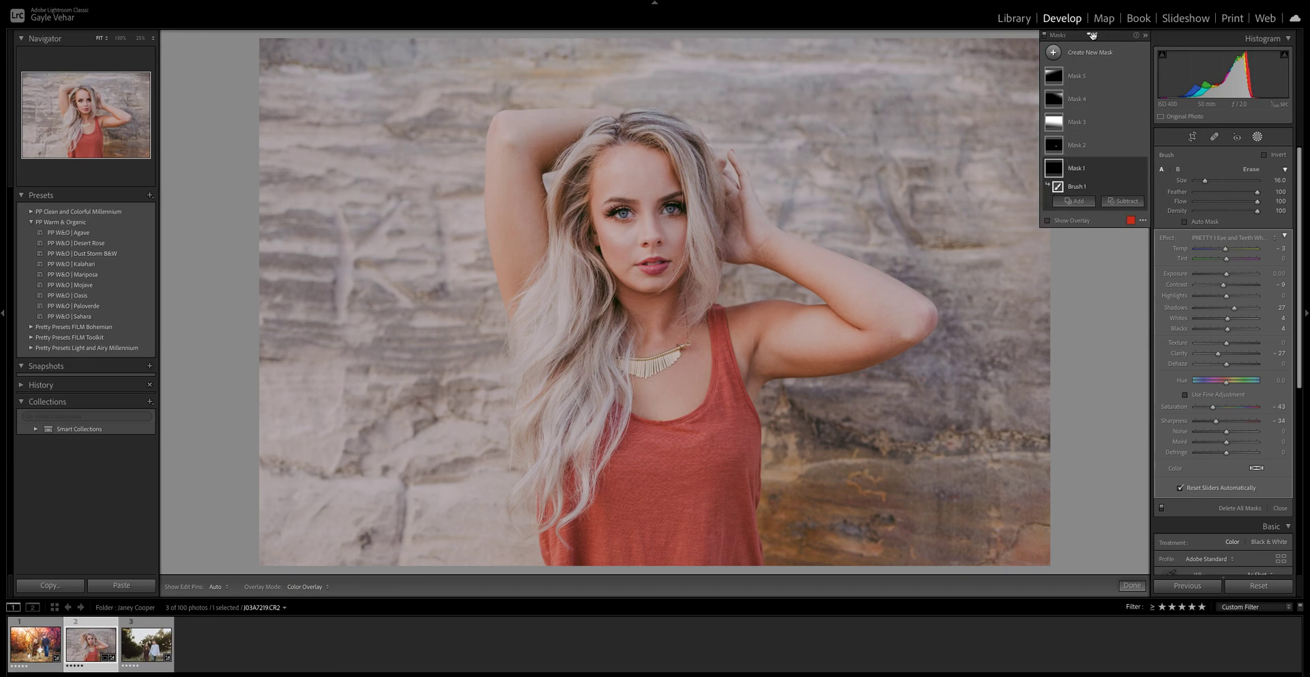
mouse_move(1104, 37)
mouse_down()
mouse_move(1136, 86)
mouse_move(1181, 216)
mouse_move(1228, 148)
mouse_up()
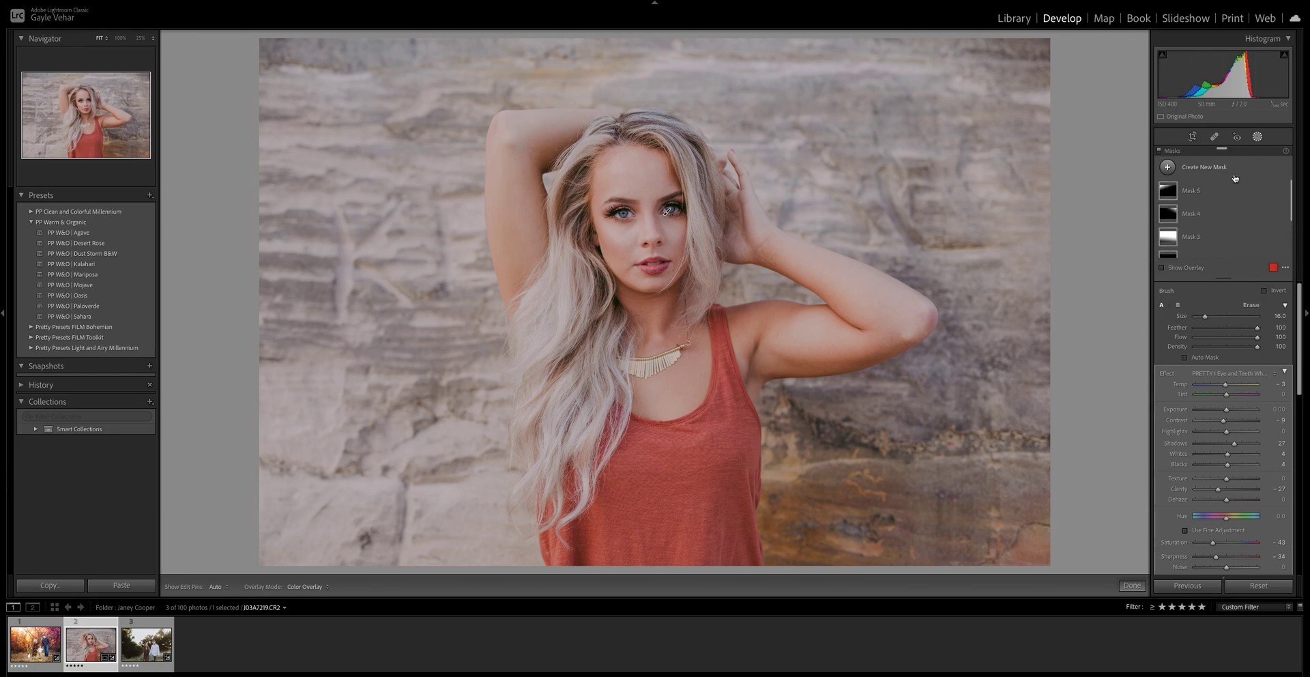
drag(1221, 148, 1090, 36)
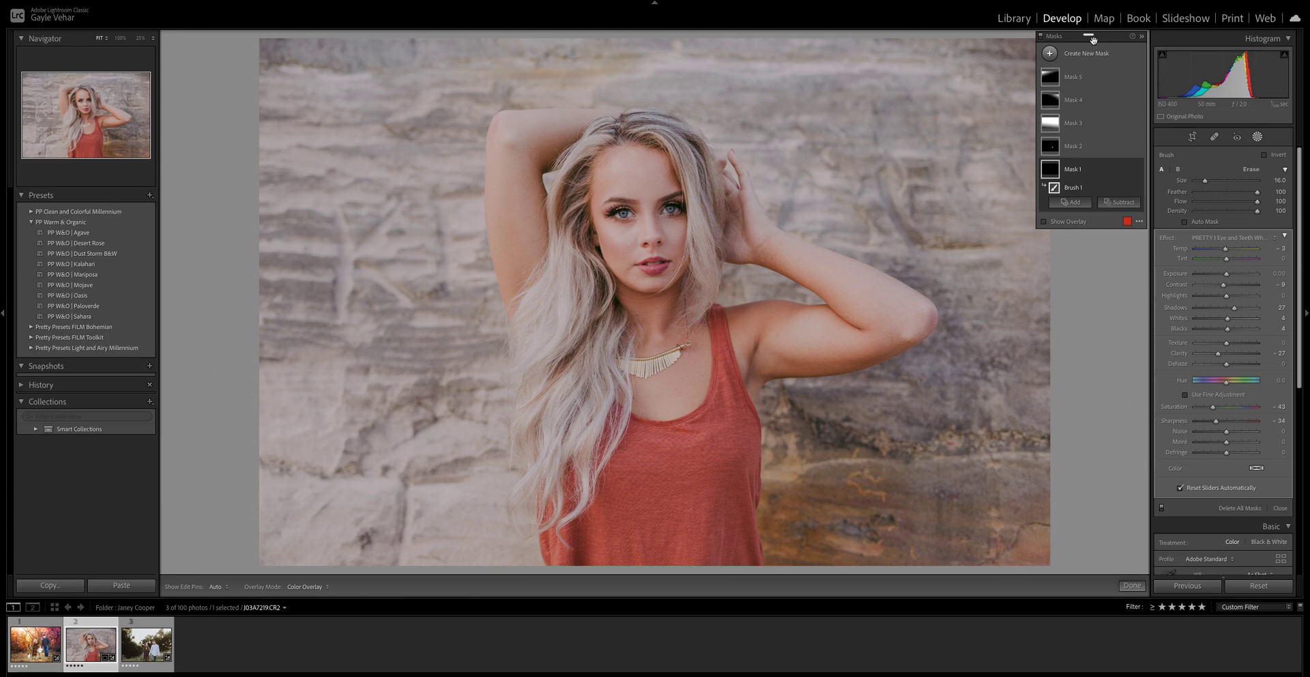
- Add Mask 6 on the portrait using Select Subject to pick out the woman
click(1049, 55)
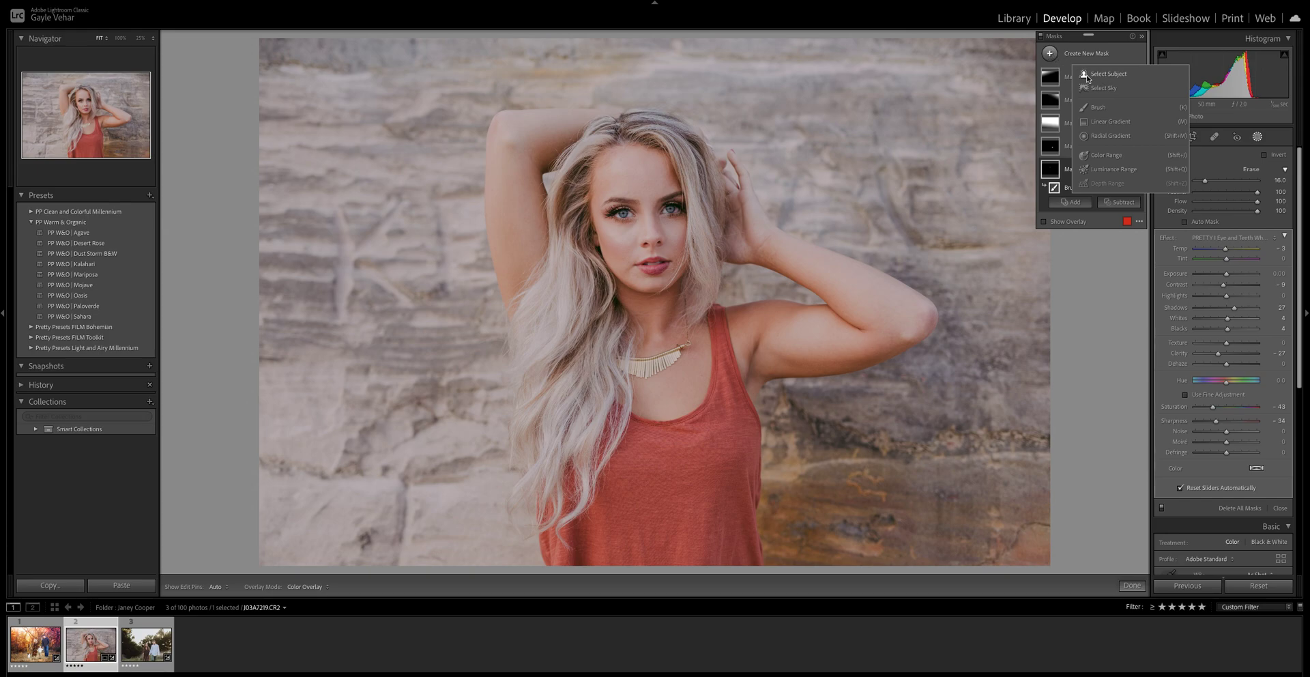
click(1109, 75)
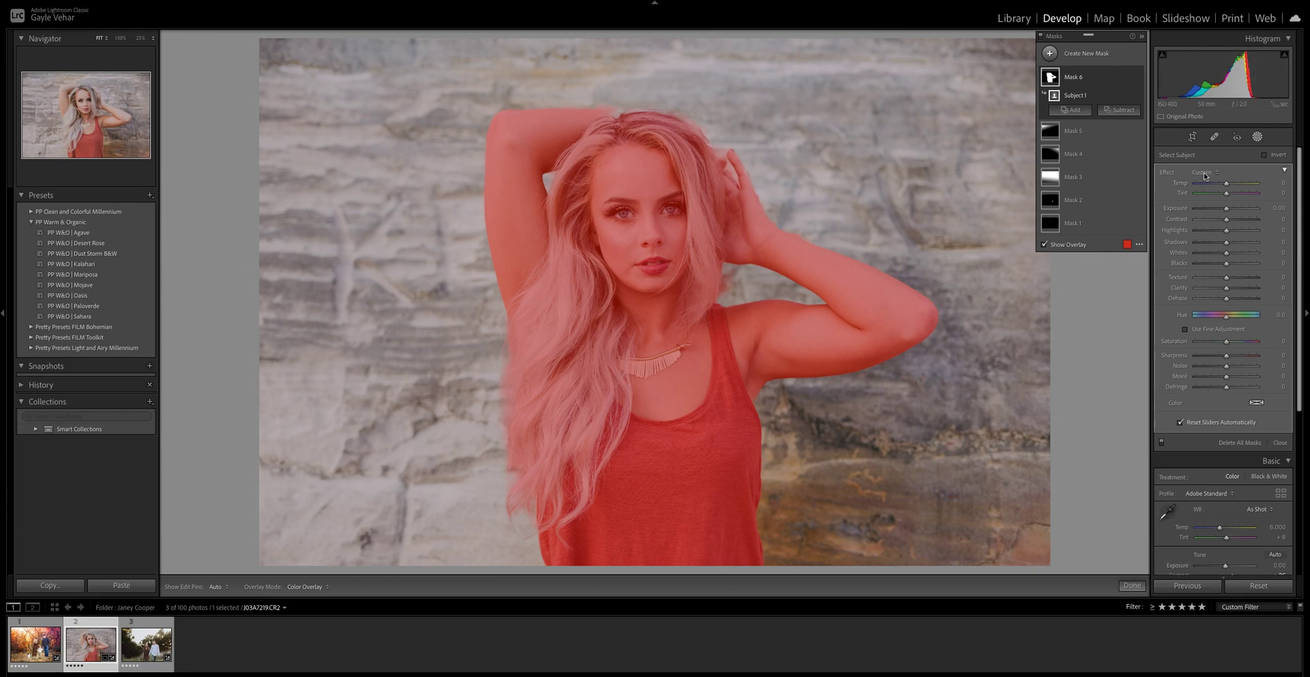
- Apply Baby | Healthy Glow to the woman's mask and settle its exposure at -0.11
click(1201, 172)
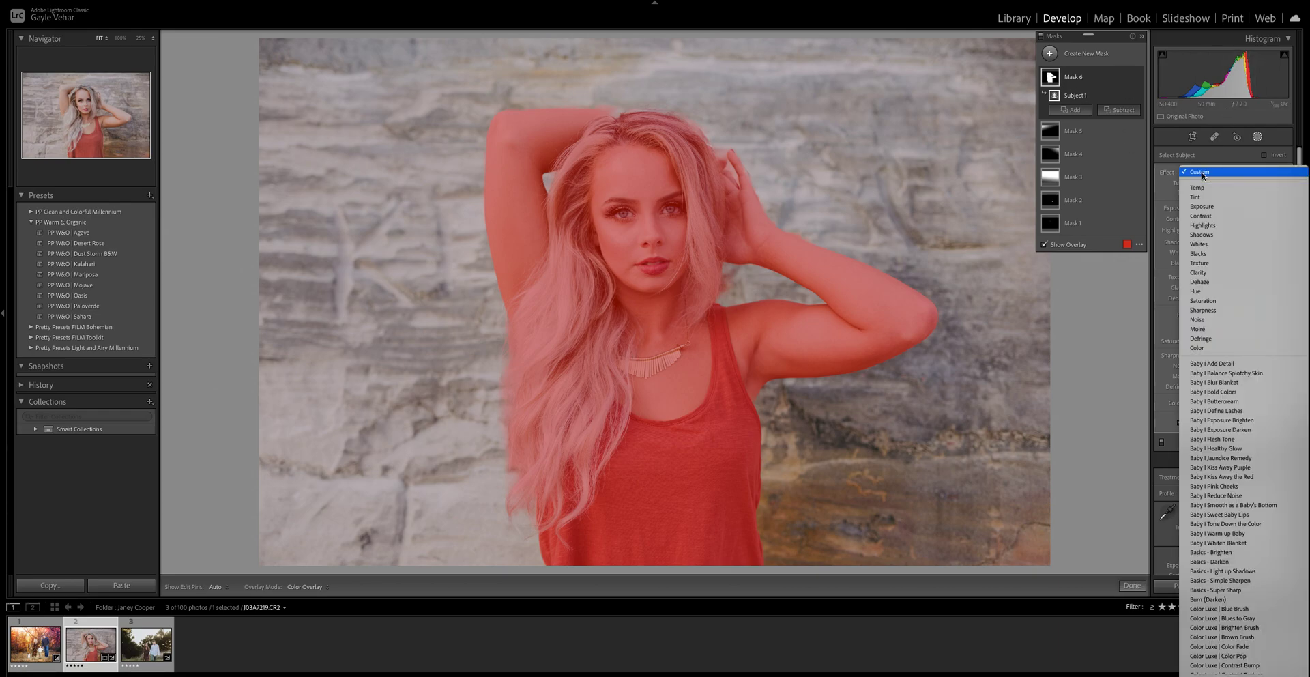
scroll(1209, 263, down, 5)
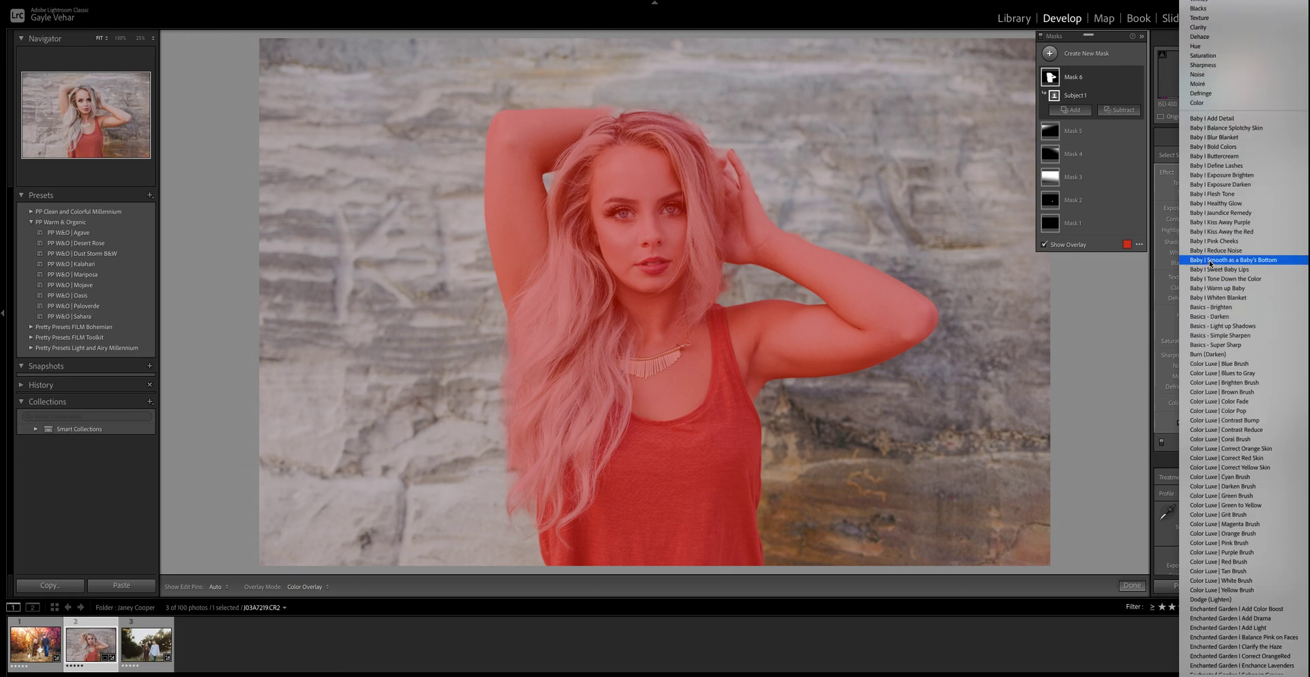
click(1217, 204)
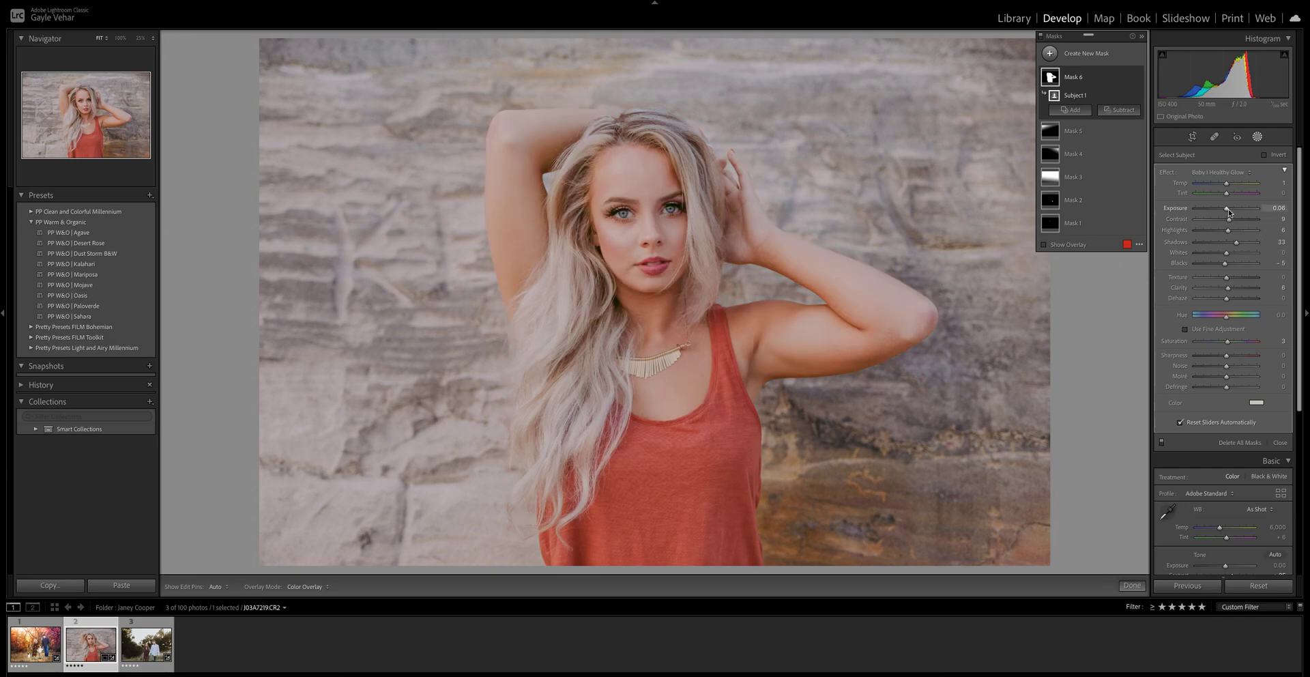
mouse_move(1227, 211)
mouse_down()
mouse_move(1242, 210)
mouse_move(1226, 209)
mouse_up()
drag(1226, 209, 1224, 210)
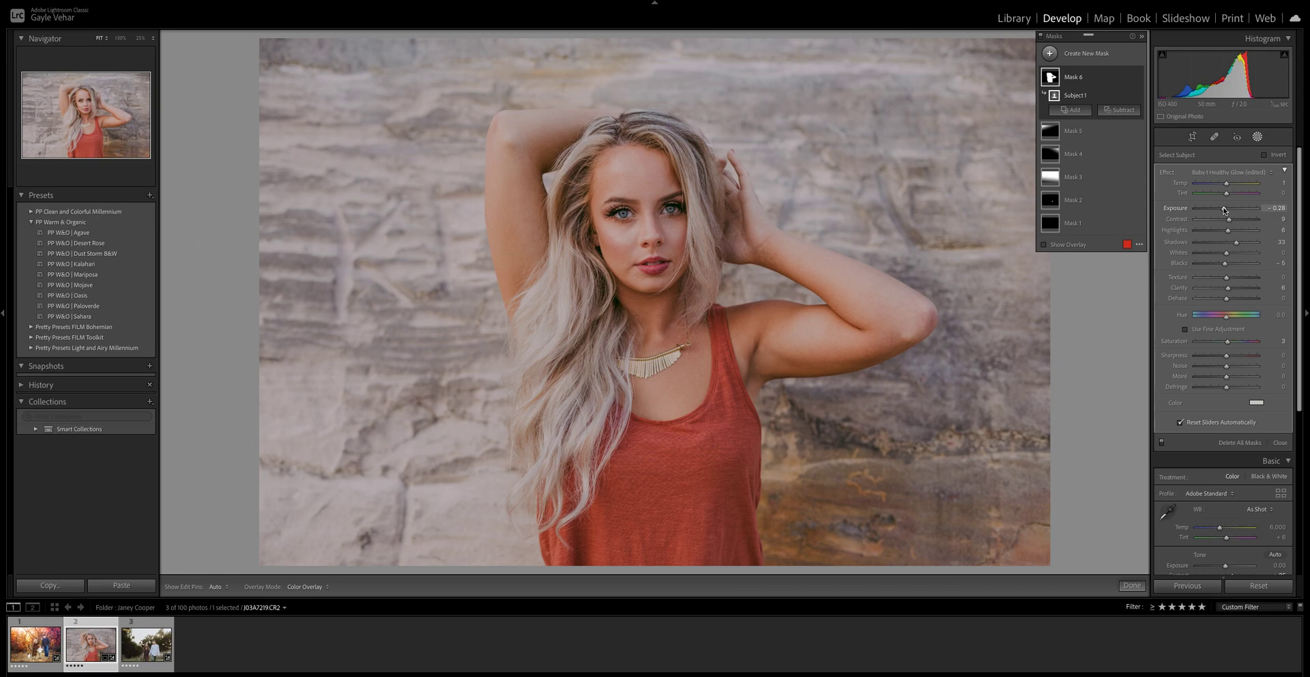
drag(1224, 209, 1226, 211)
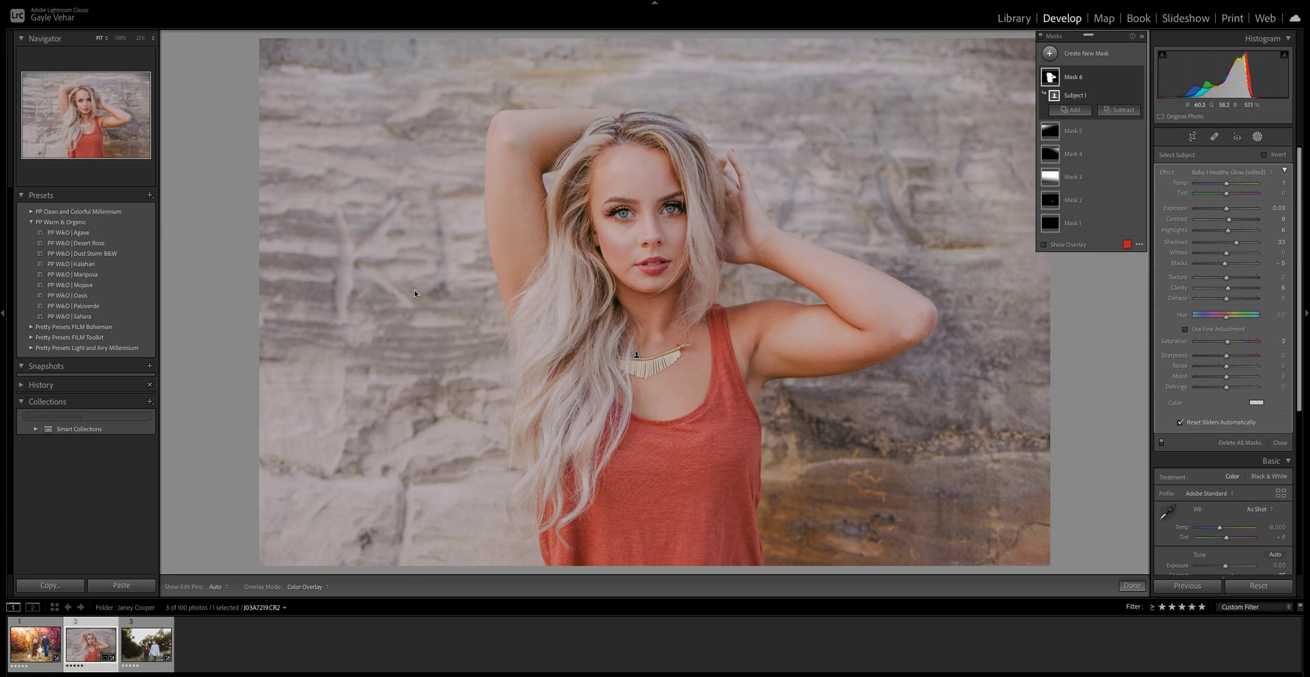
- Return to the family photo and add a Select Subject mask for the family
click(32, 628)
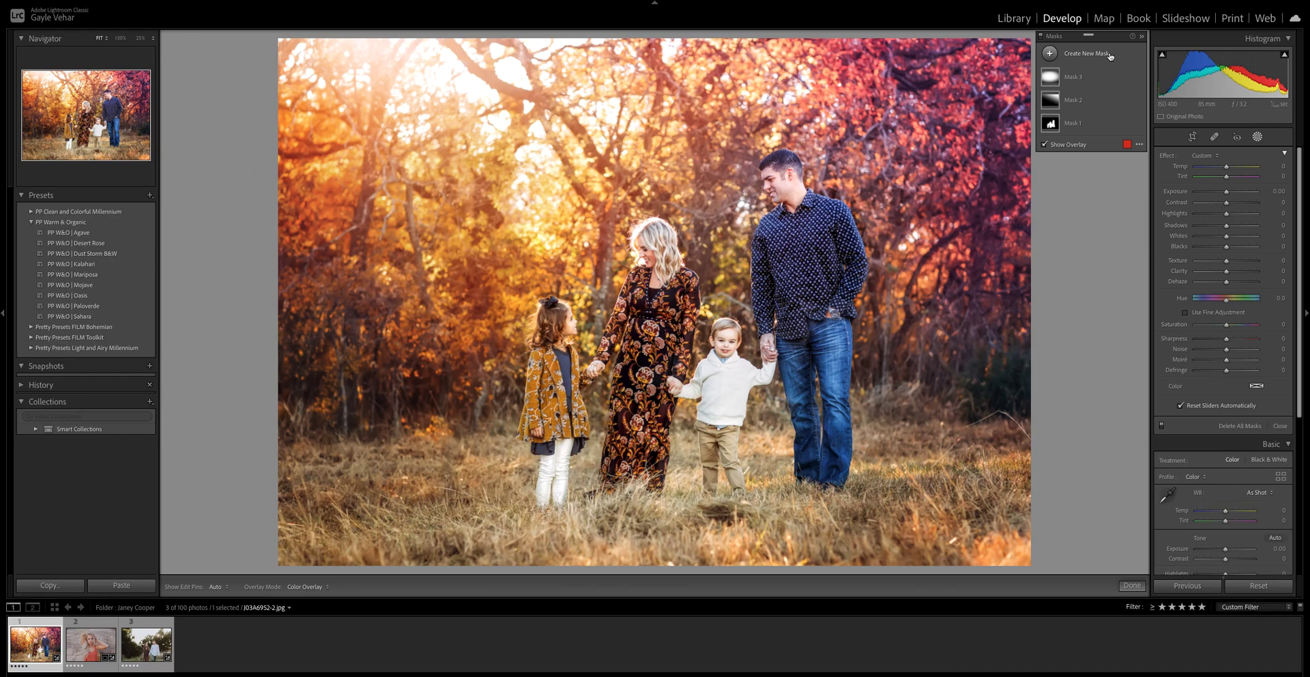
click(1049, 54)
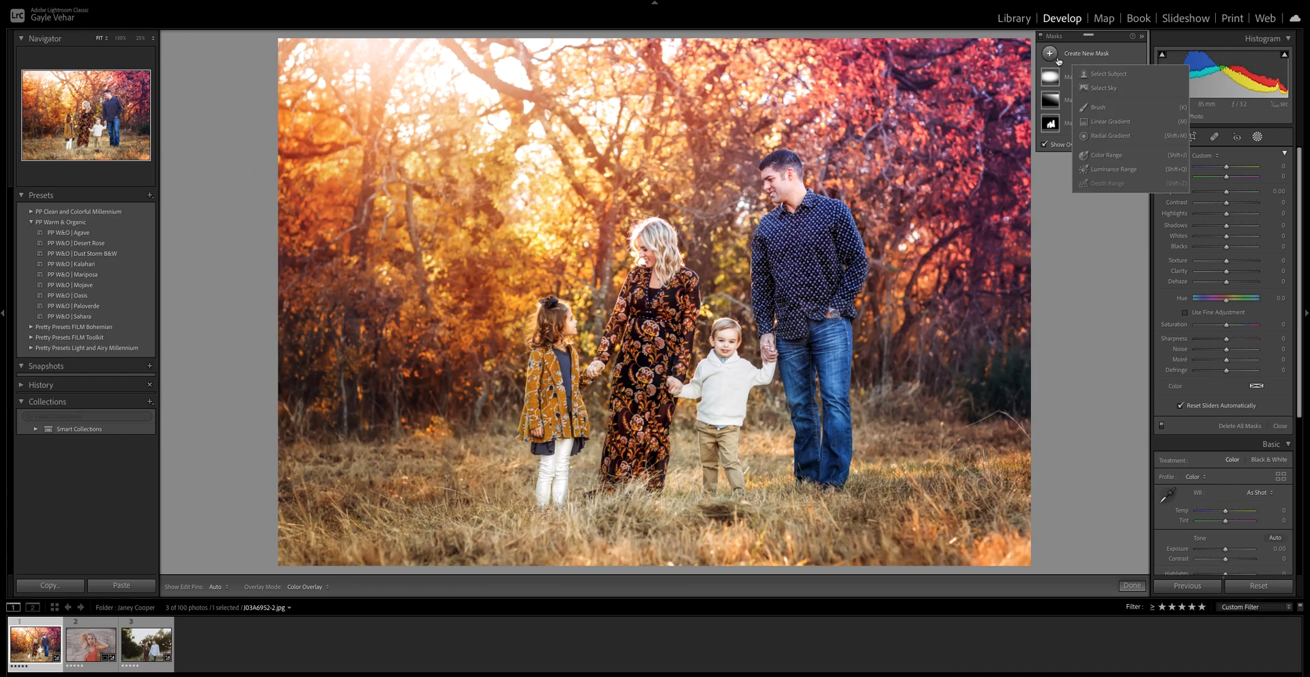
click(1104, 76)
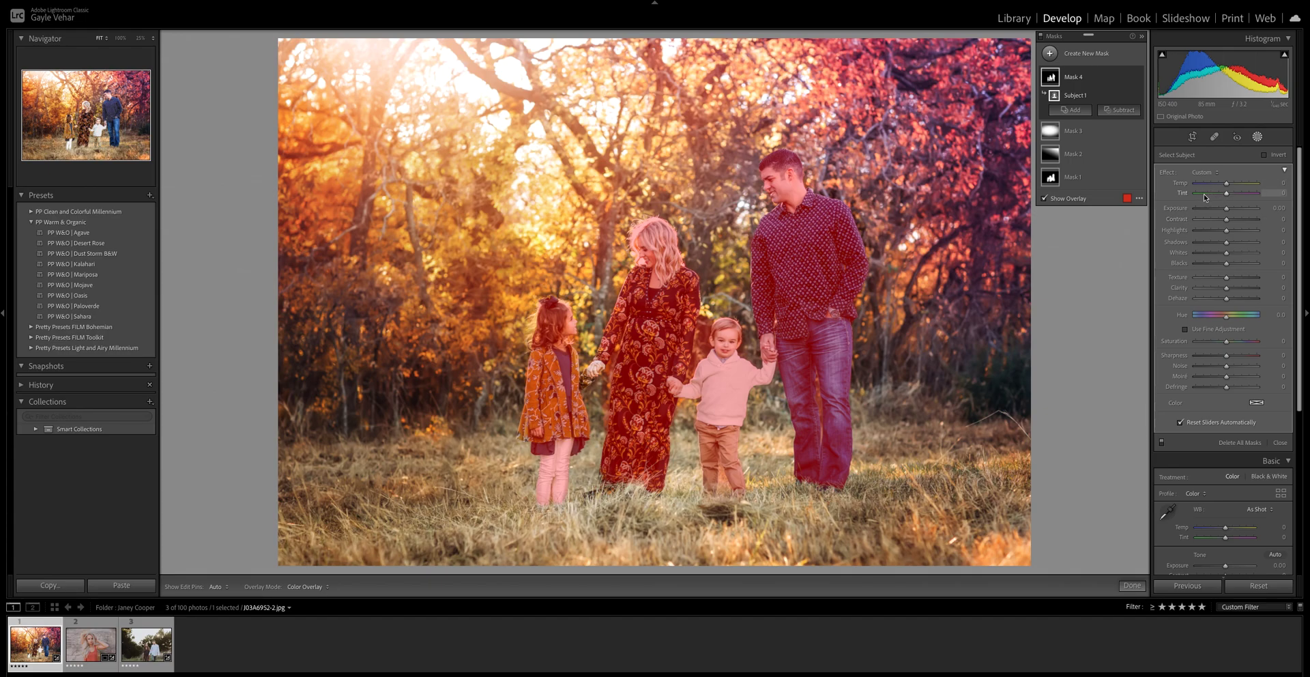
- Apply Enchanted Garden | Add Light to the family mask and adjust its exposure
click(1205, 173)
scroll(1206, 191, down, 4)
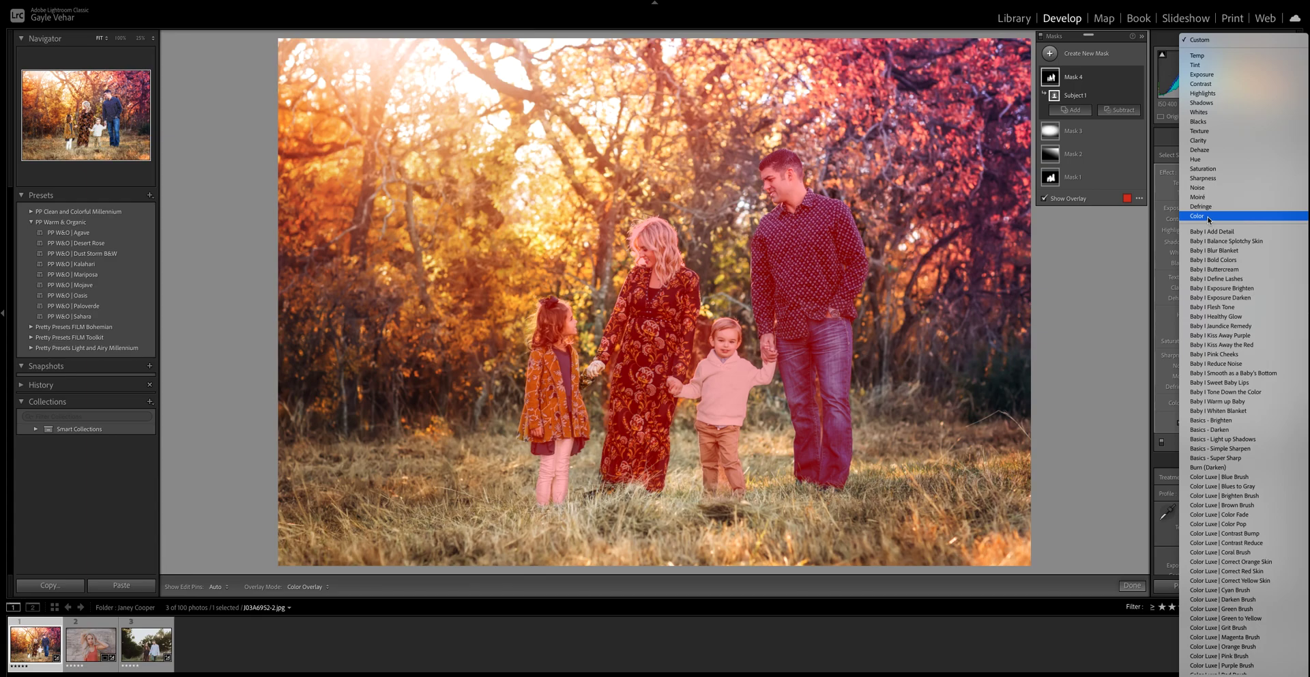
scroll(1210, 496, down, 6)
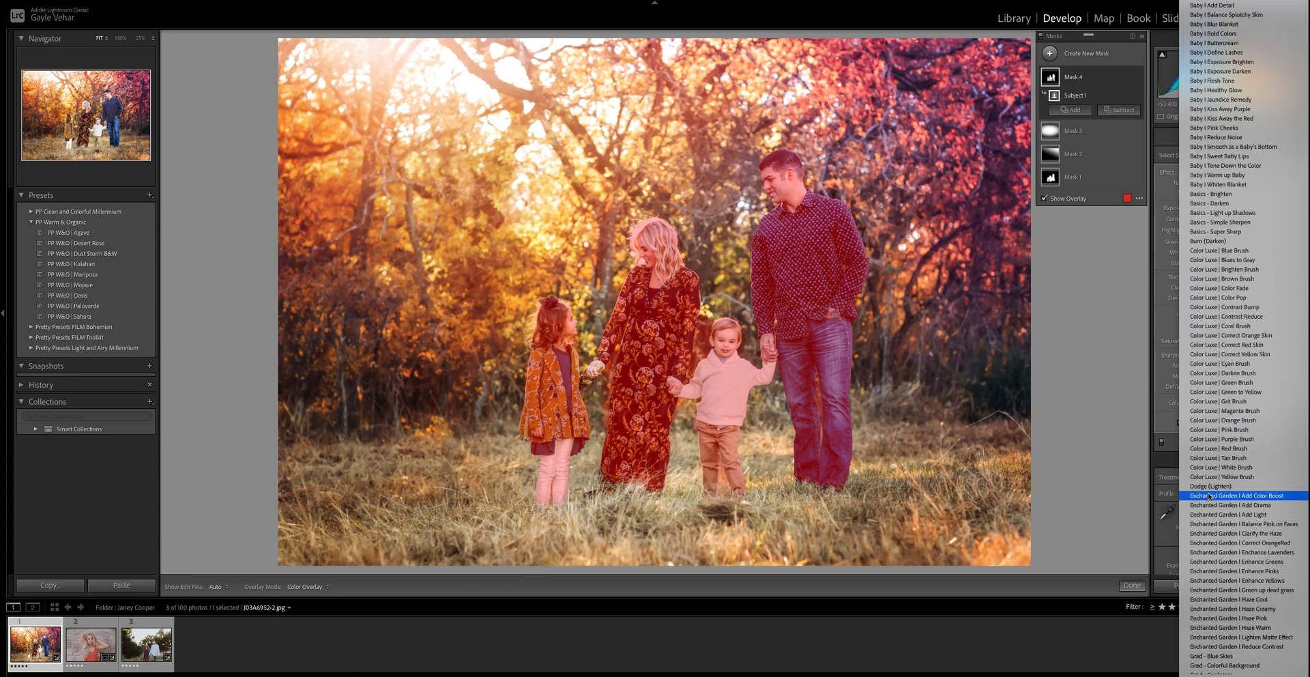
click(1212, 516)
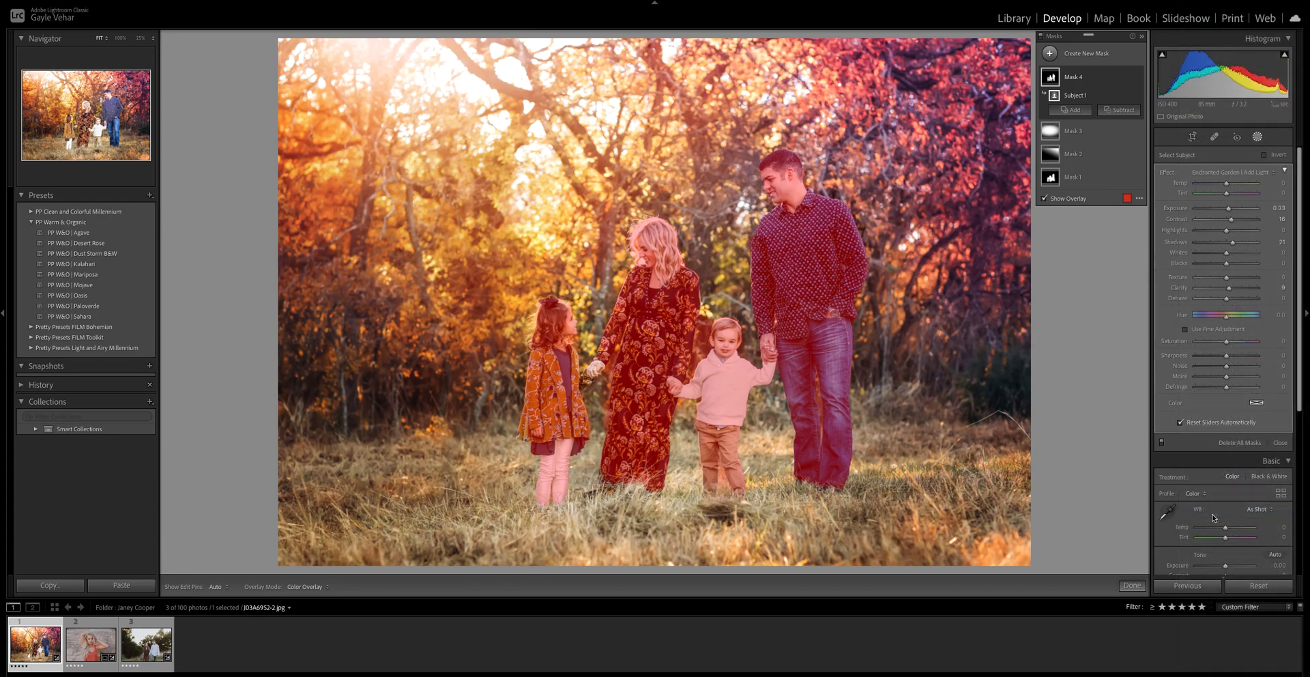
key(o)
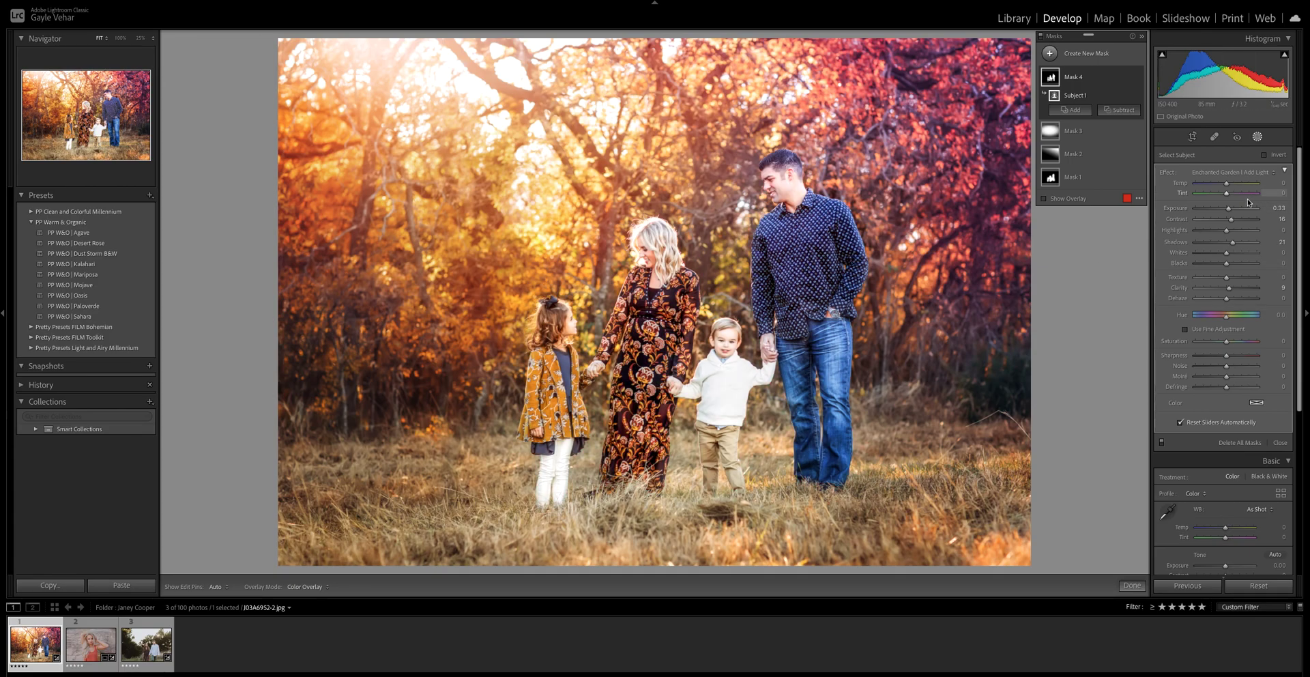
mouse_move(1229, 208)
mouse_down()
mouse_move(1240, 213)
mouse_move(1209, 210)
mouse_move(1228, 211)
mouse_up()
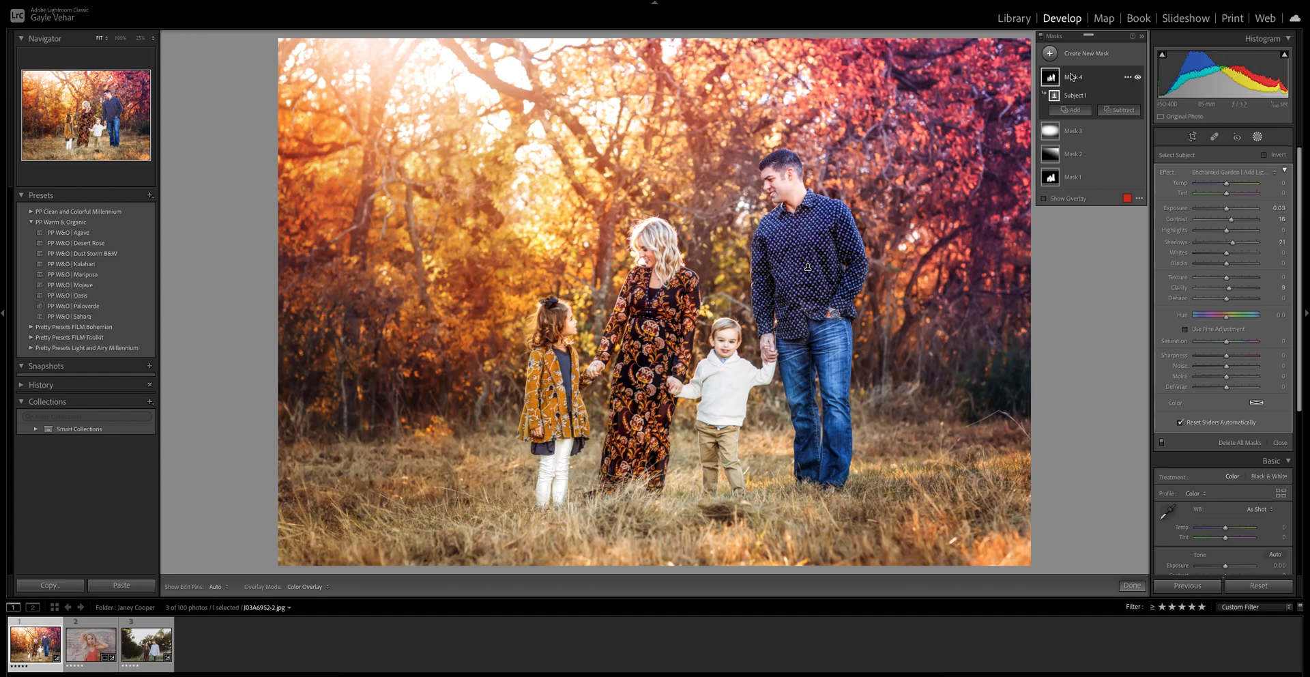
click(1127, 78)
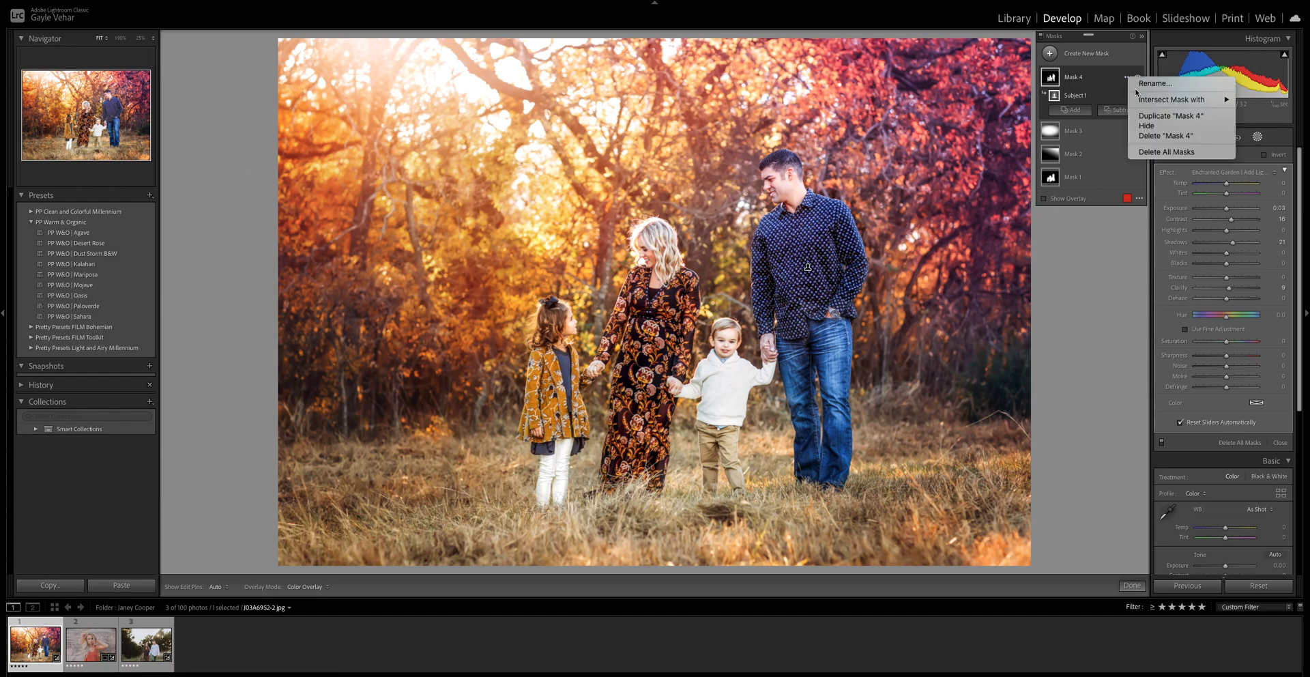
- Intersect Mask 4 with Select Subject and invert Subject 1 to cover the background
mouse_move(1136, 106)
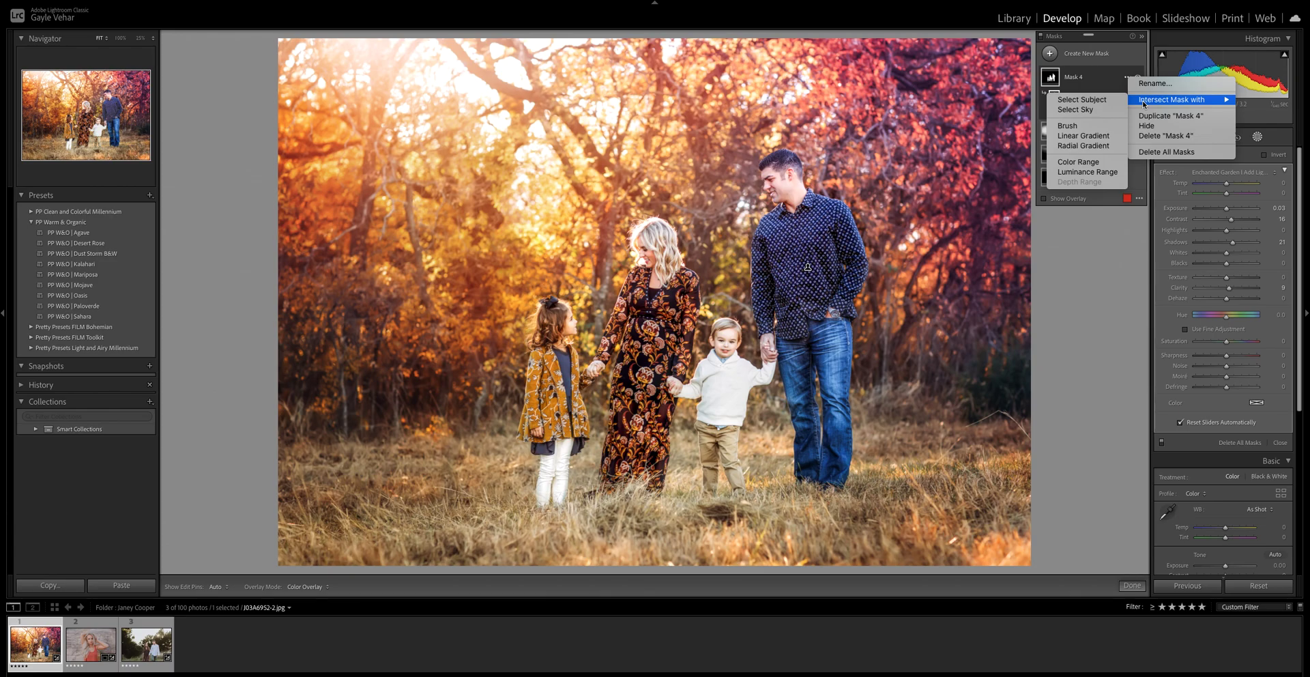
click(1062, 99)
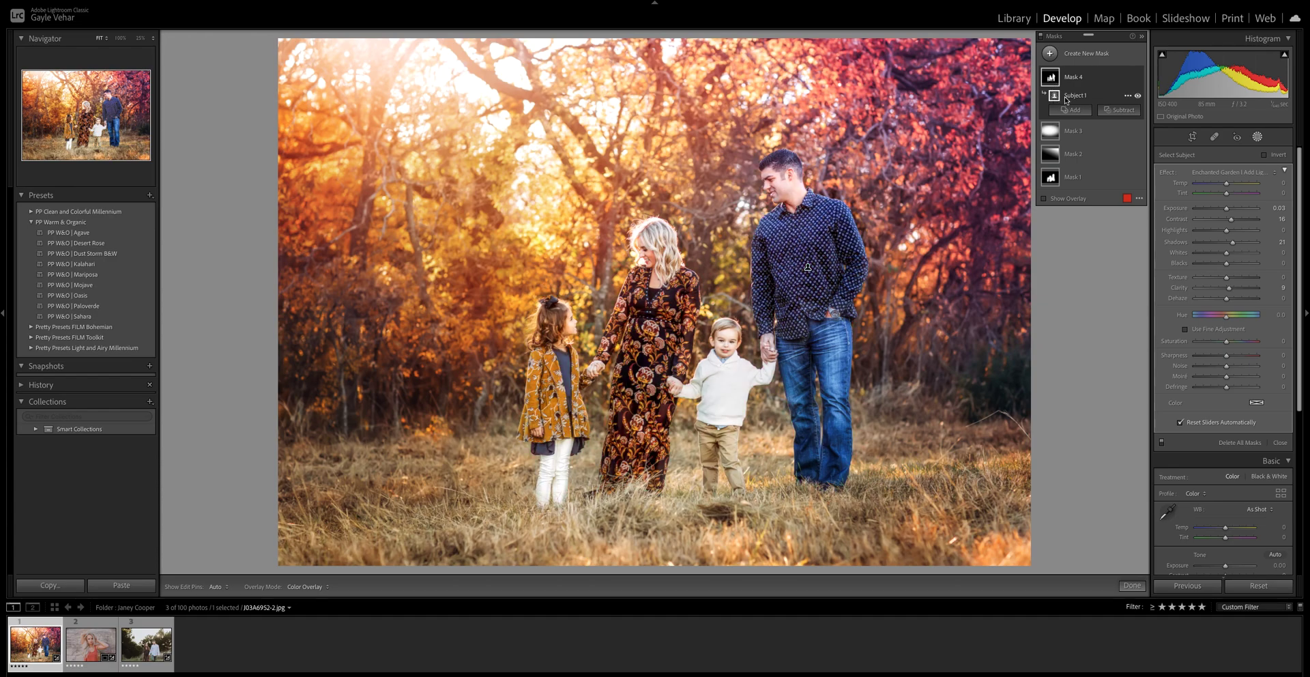
click(1127, 95)
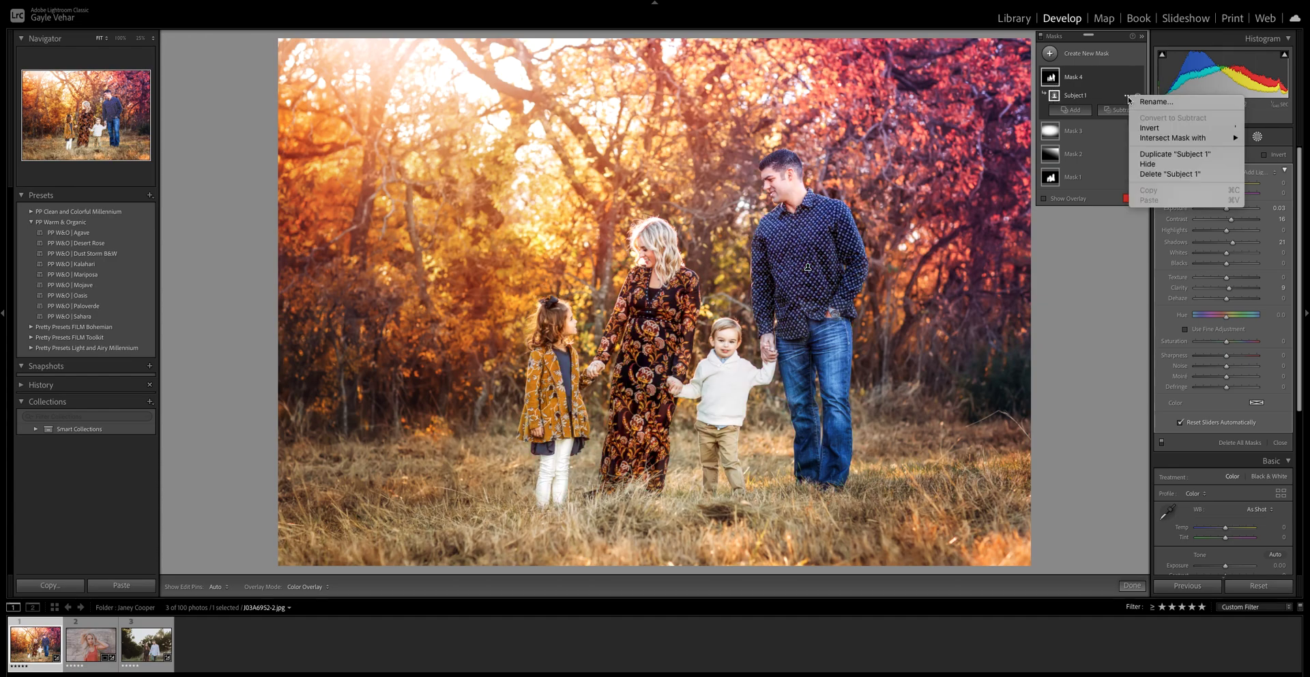
click(1152, 129)
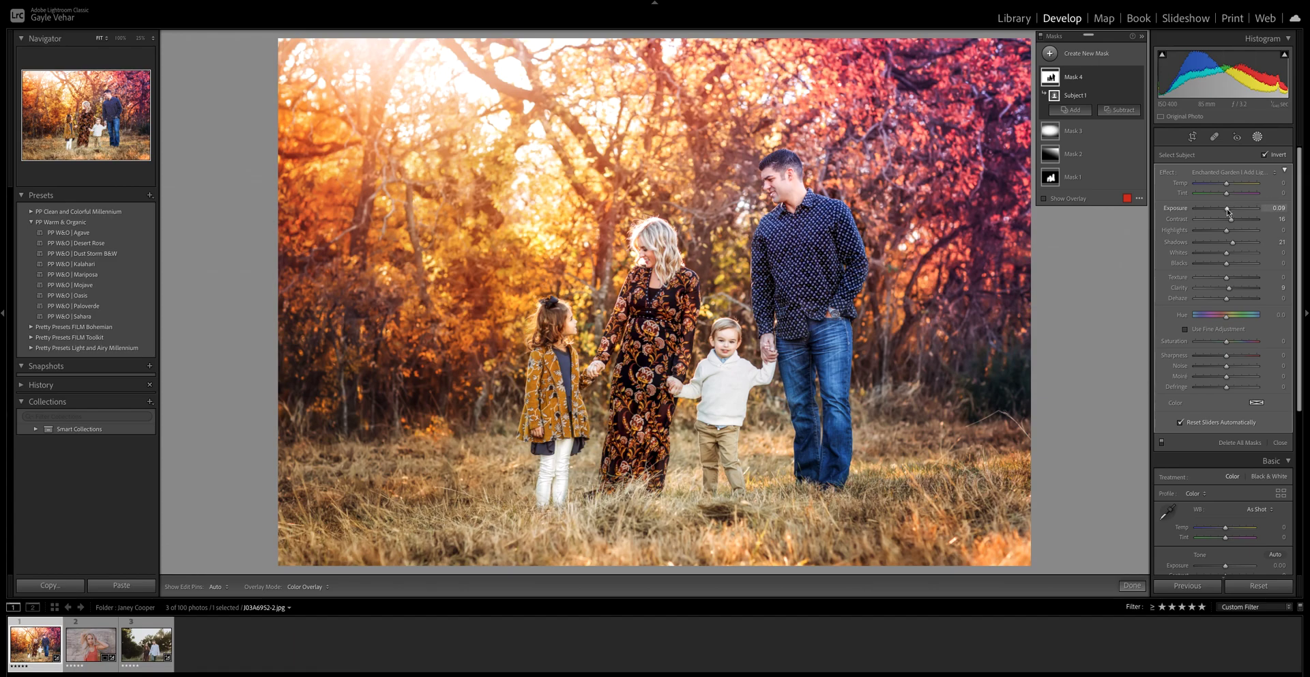
- Darken the inverted background mask to about -0.65 exposure
mouse_move(1226, 208)
mouse_down()
mouse_move(1245, 208)
mouse_move(1223, 208)
mouse_up()
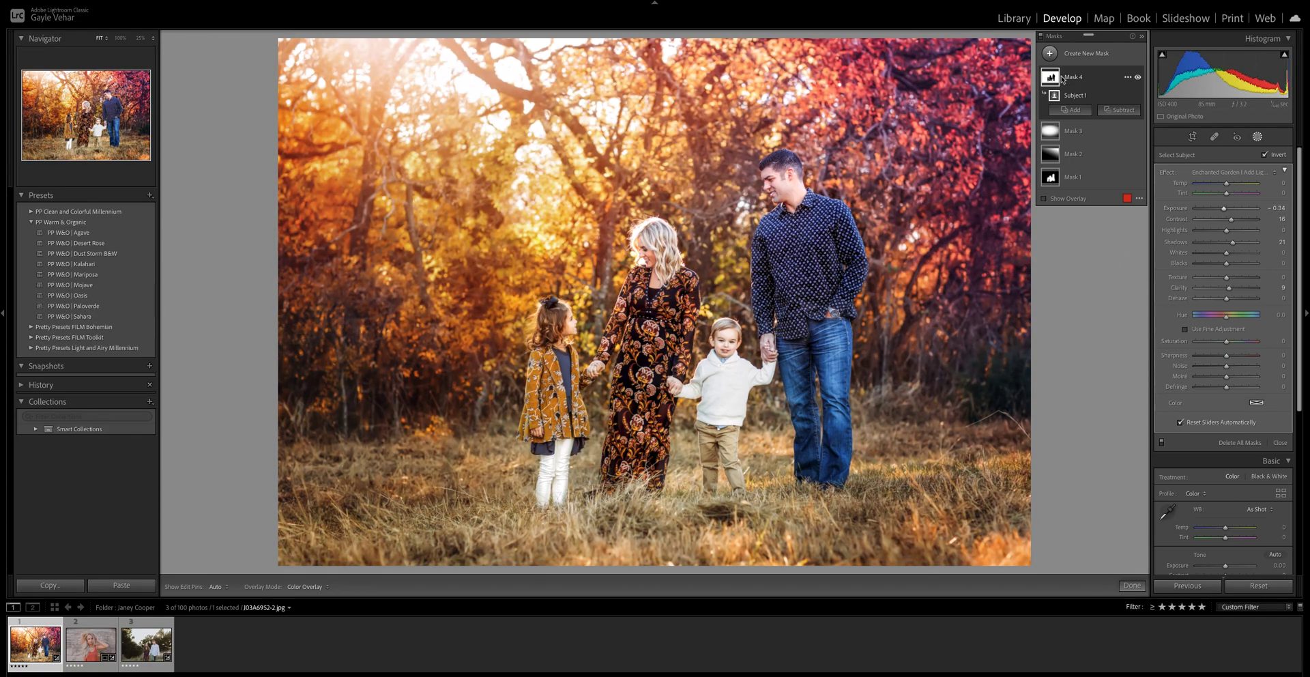
mouse_move(1050, 80)
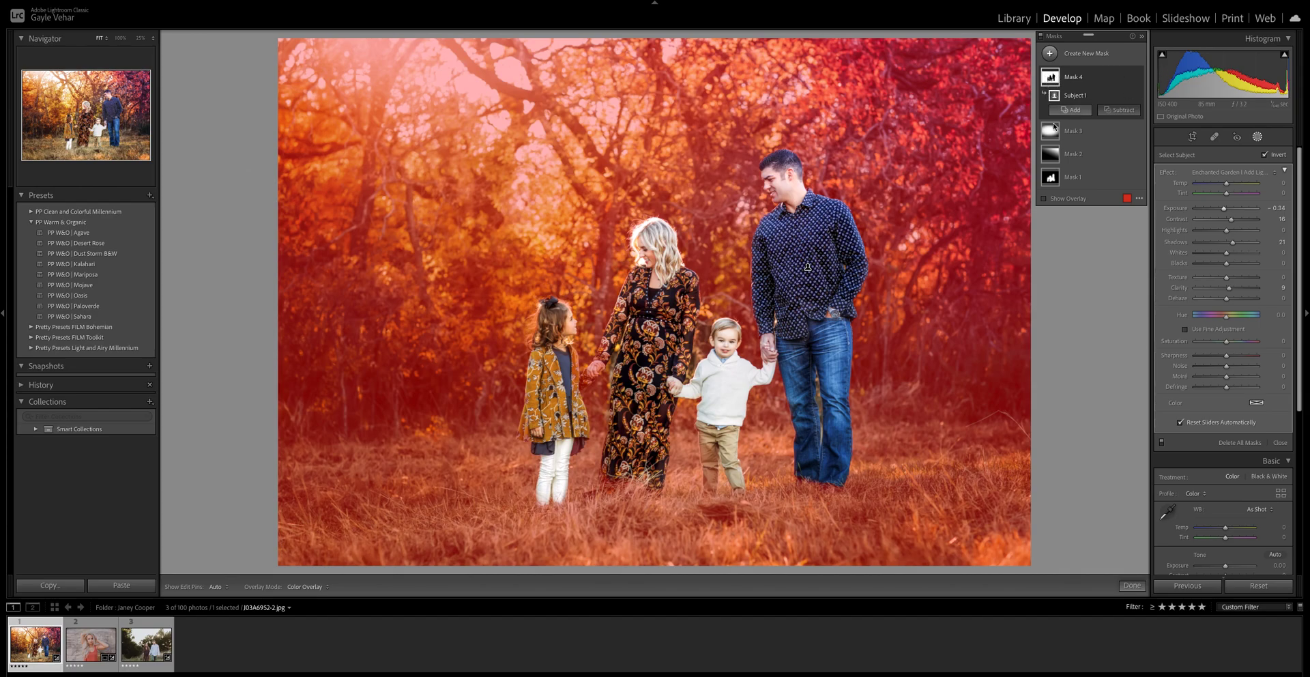
drag(1223, 208, 1222, 211)
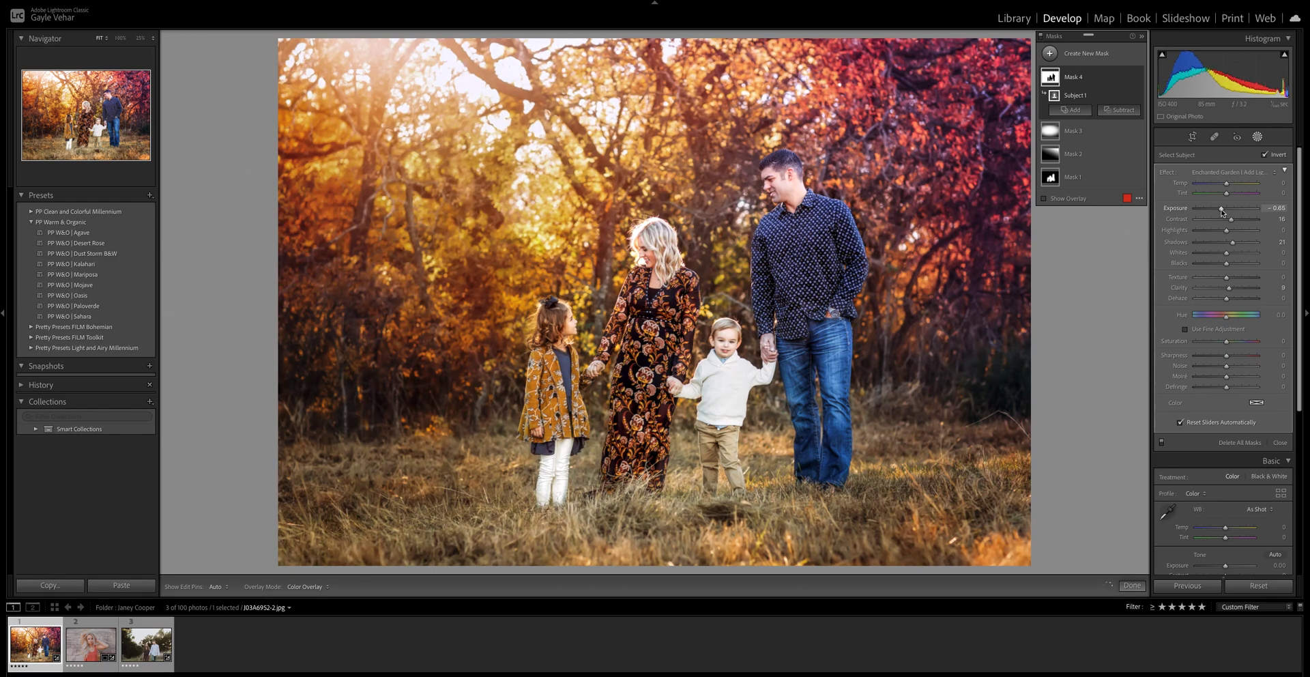
click(1049, 55)
- Add a Select Subject mask on the family and raise its exposure to about 0.37
click(1101, 76)
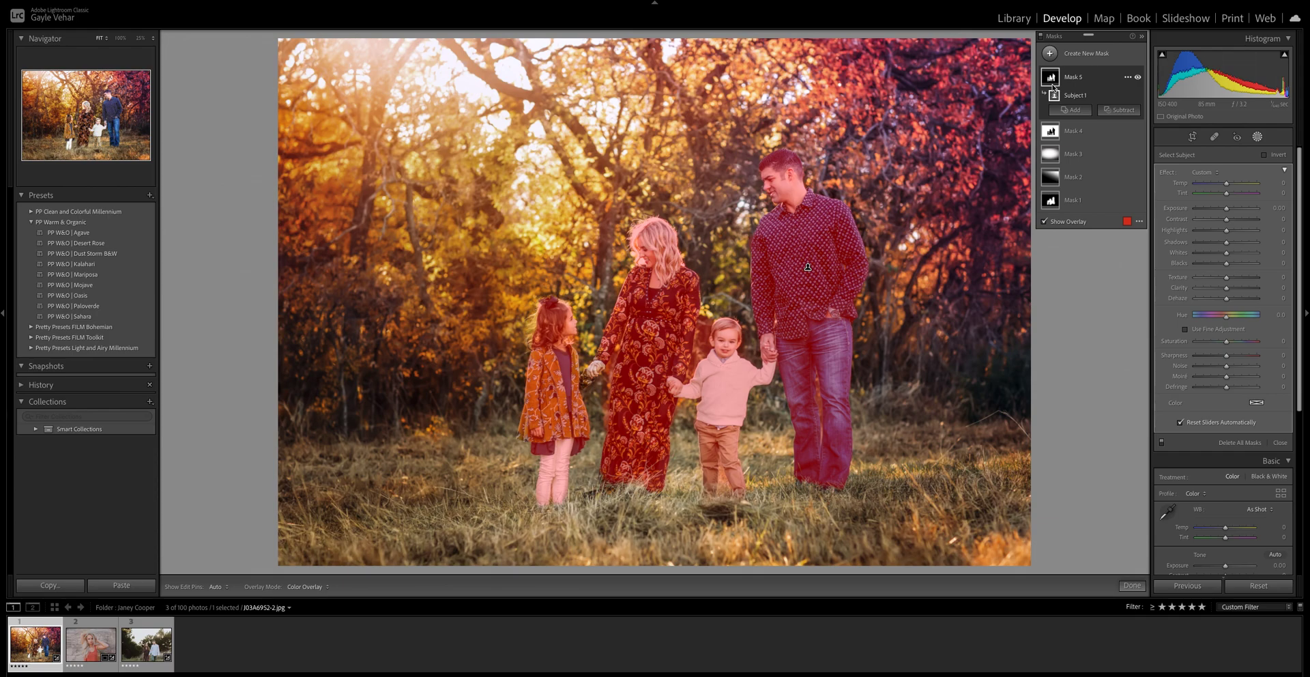
drag(1226, 209, 1229, 209)
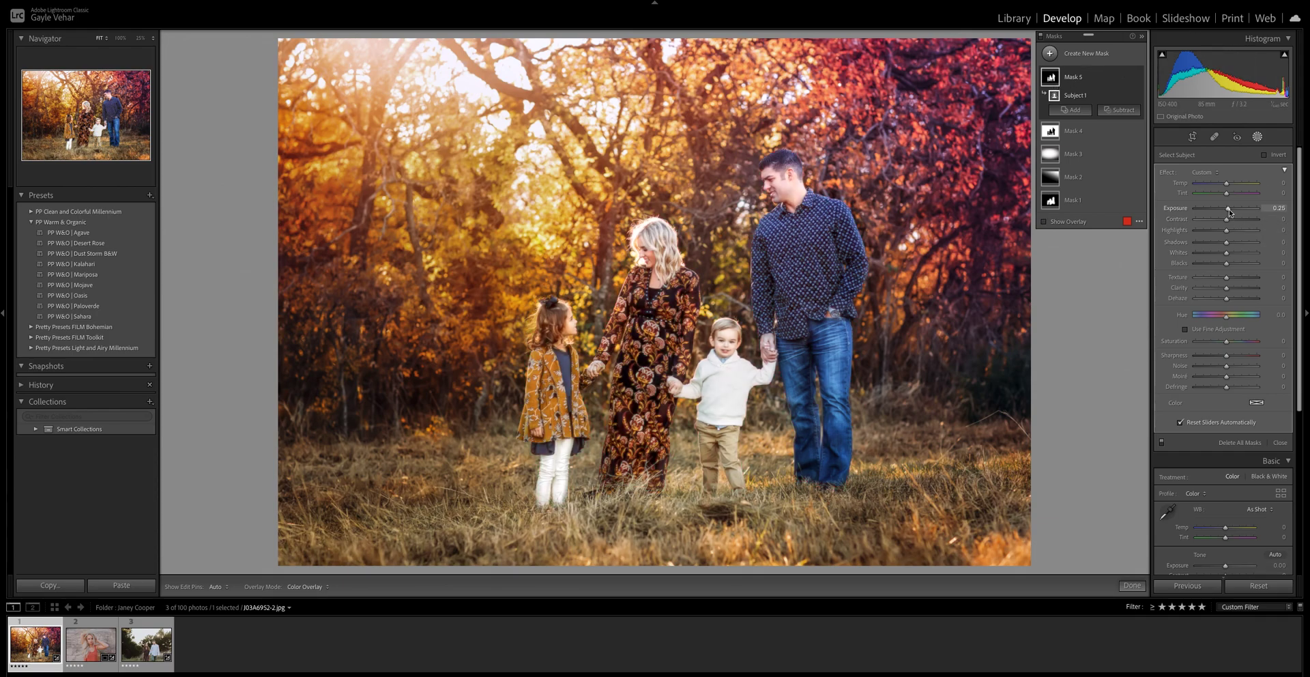
click(1085, 136)
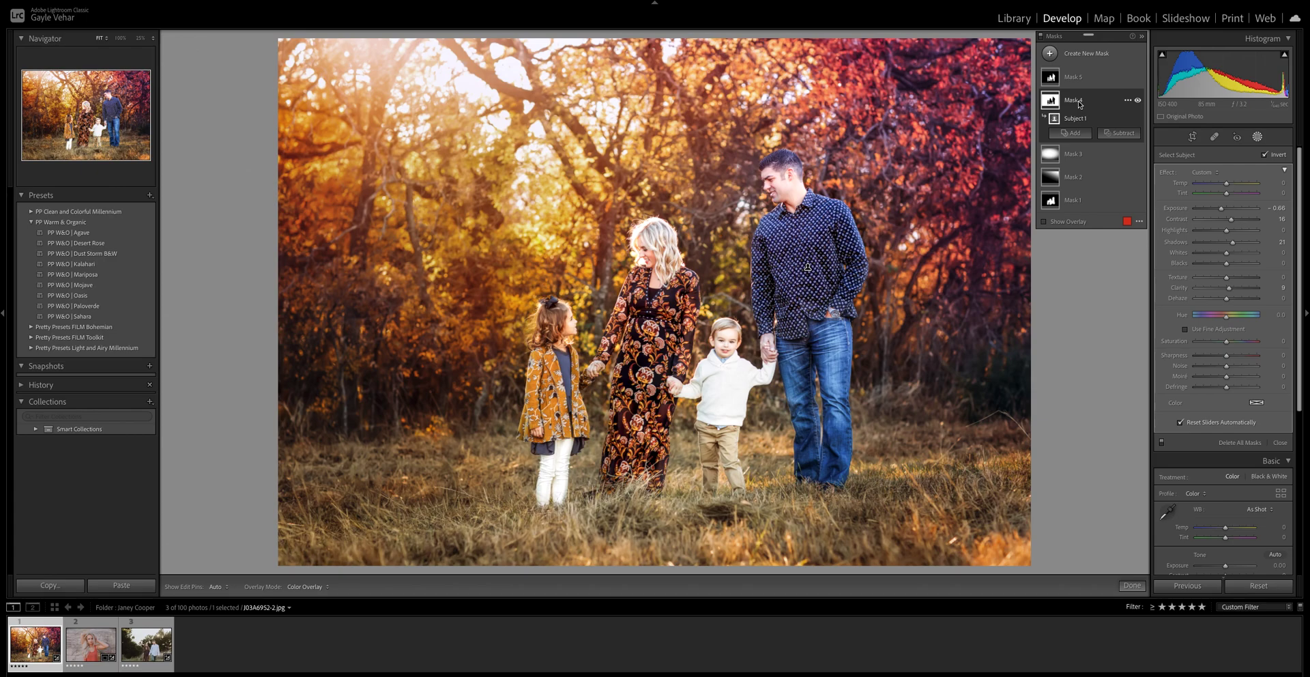
click(1207, 174)
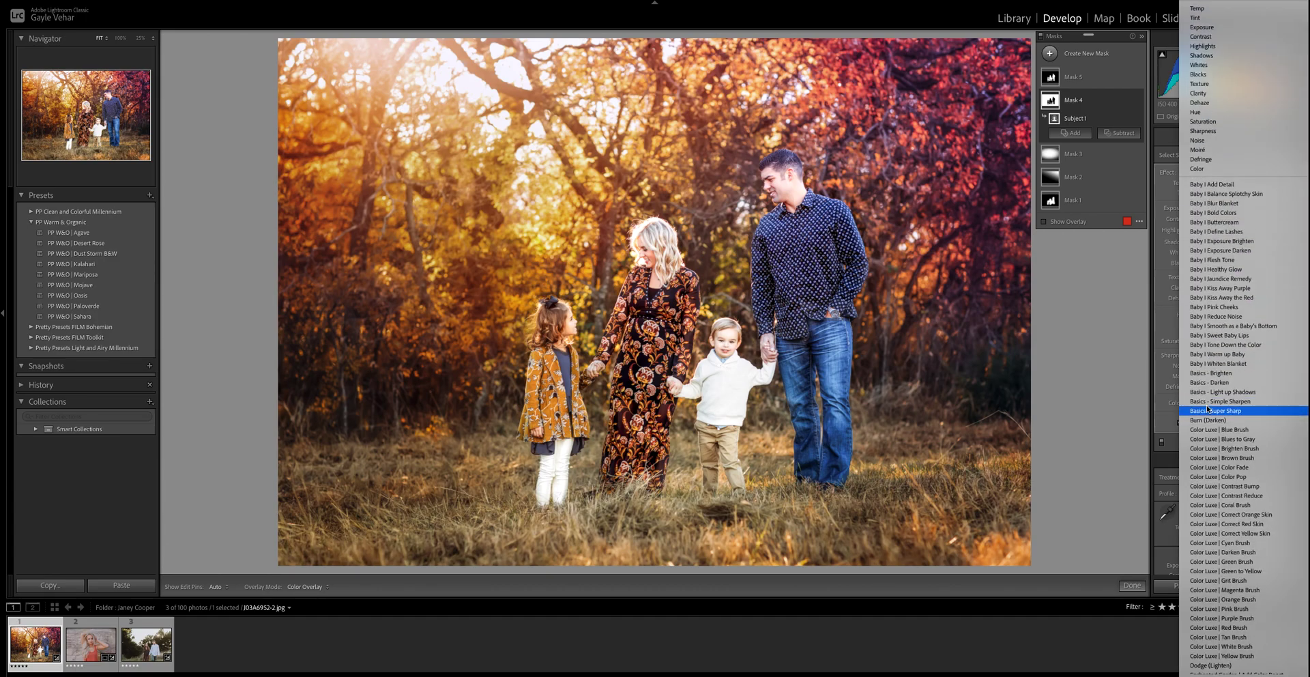
- Leave the Effect preset list unchanged and switch to the couple-in-grass photo
scroll(1206, 404, down, 5)
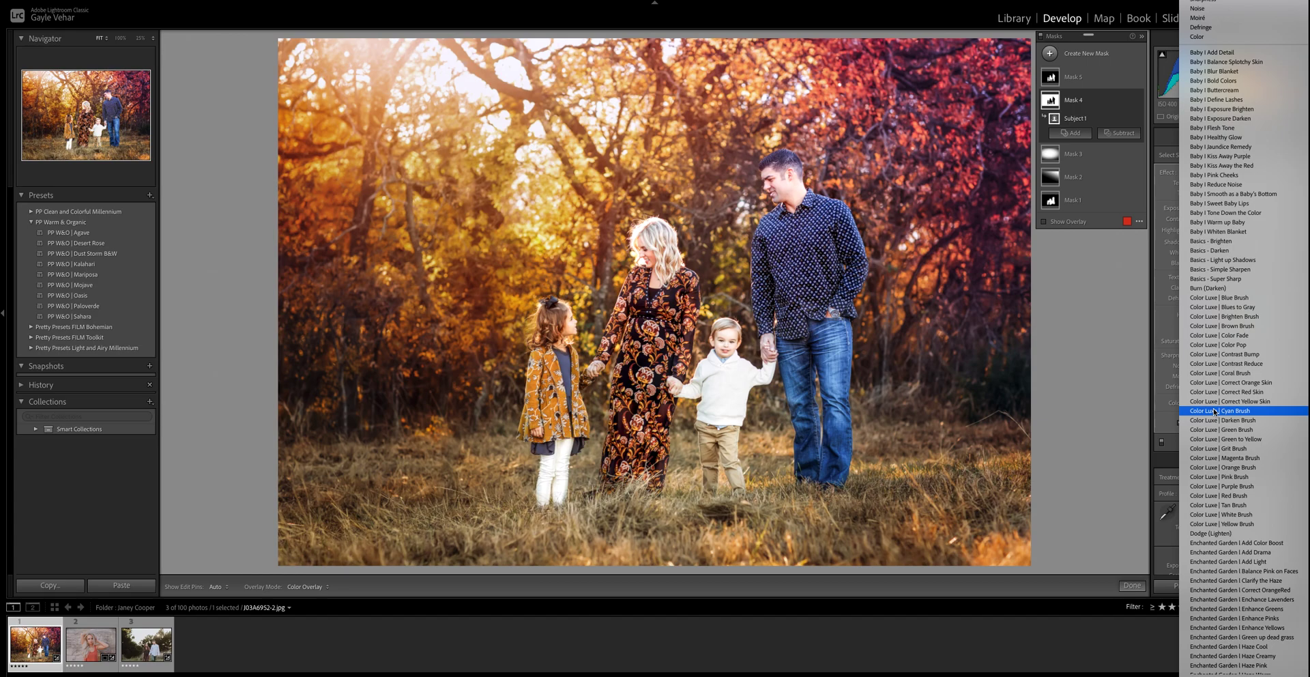
click(1100, 372)
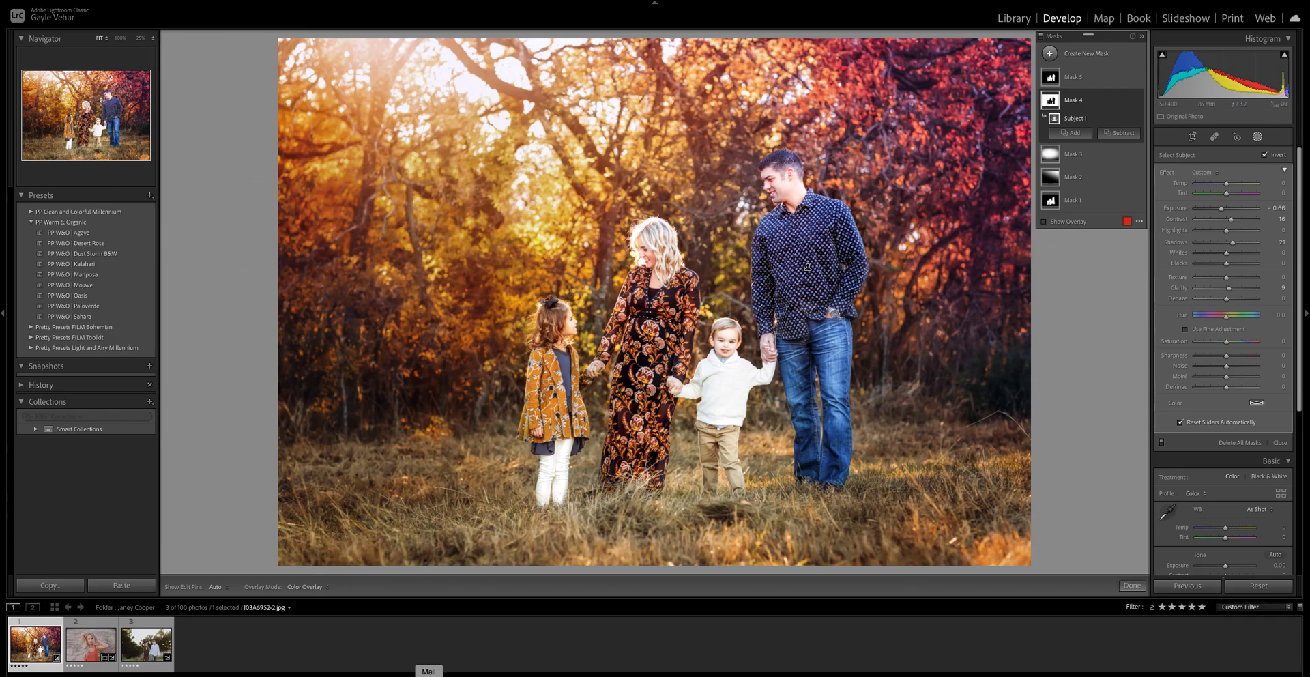
click(161, 670)
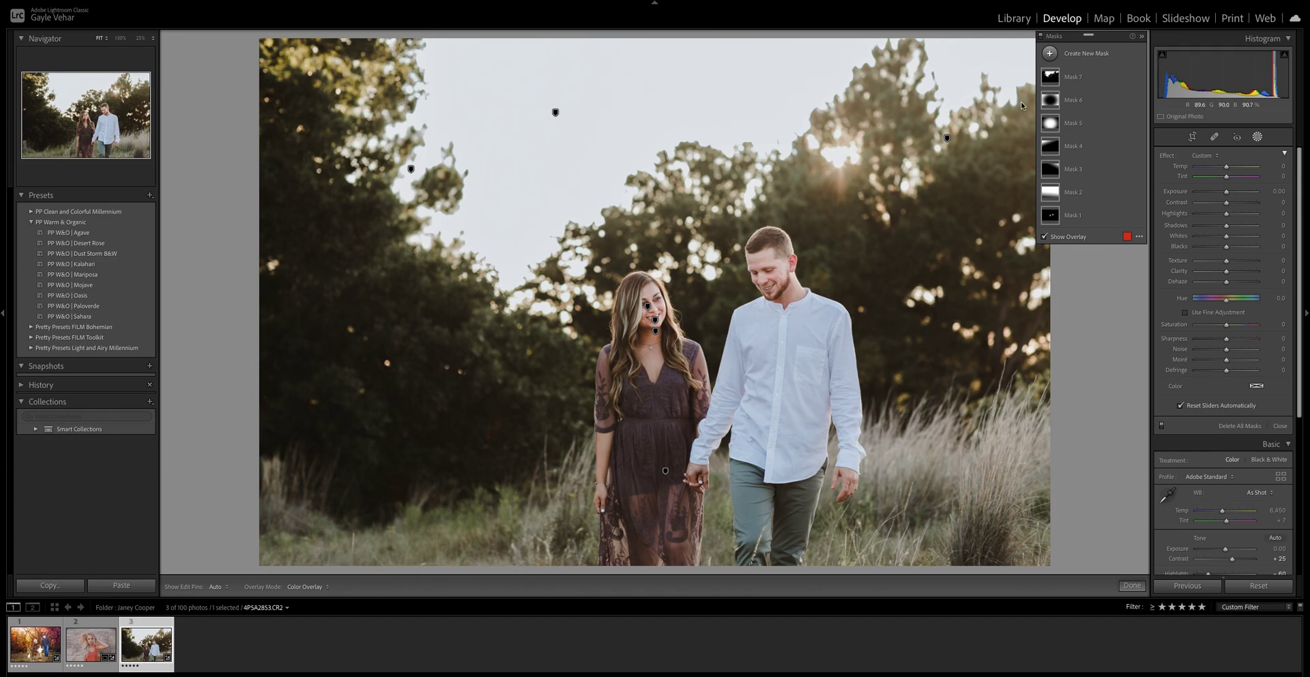
- Add a Select Sky mask (Mask 8) over the sky above the treeline
click(1050, 54)
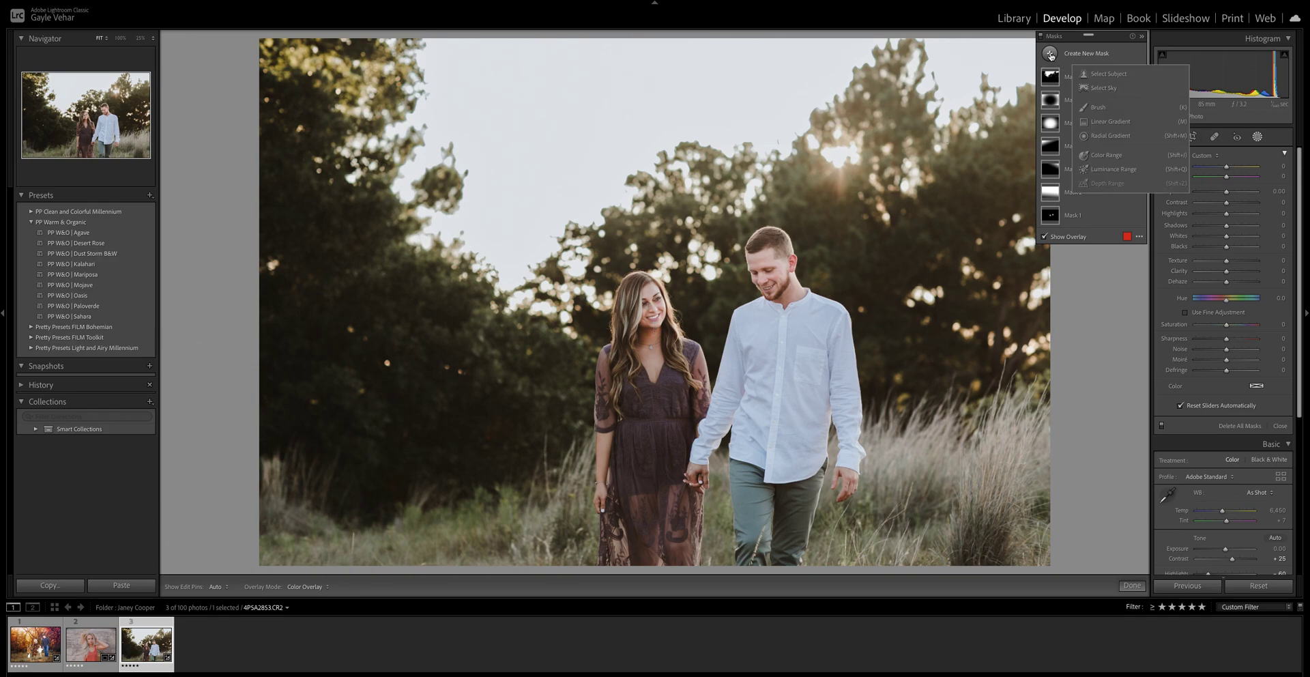
click(1084, 89)
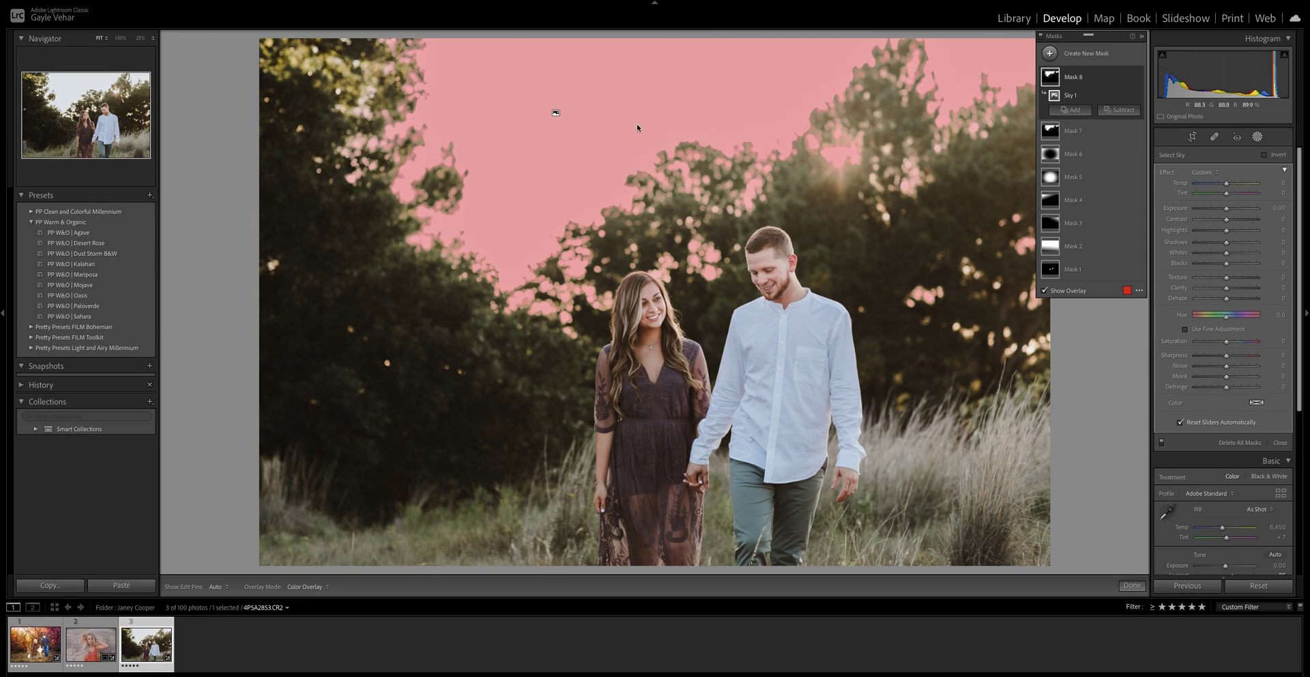
- Give Mask 8 the Enchanted Garden | Add Drama preset (Exposure -0.63, Contrast 40)
click(1205, 173)
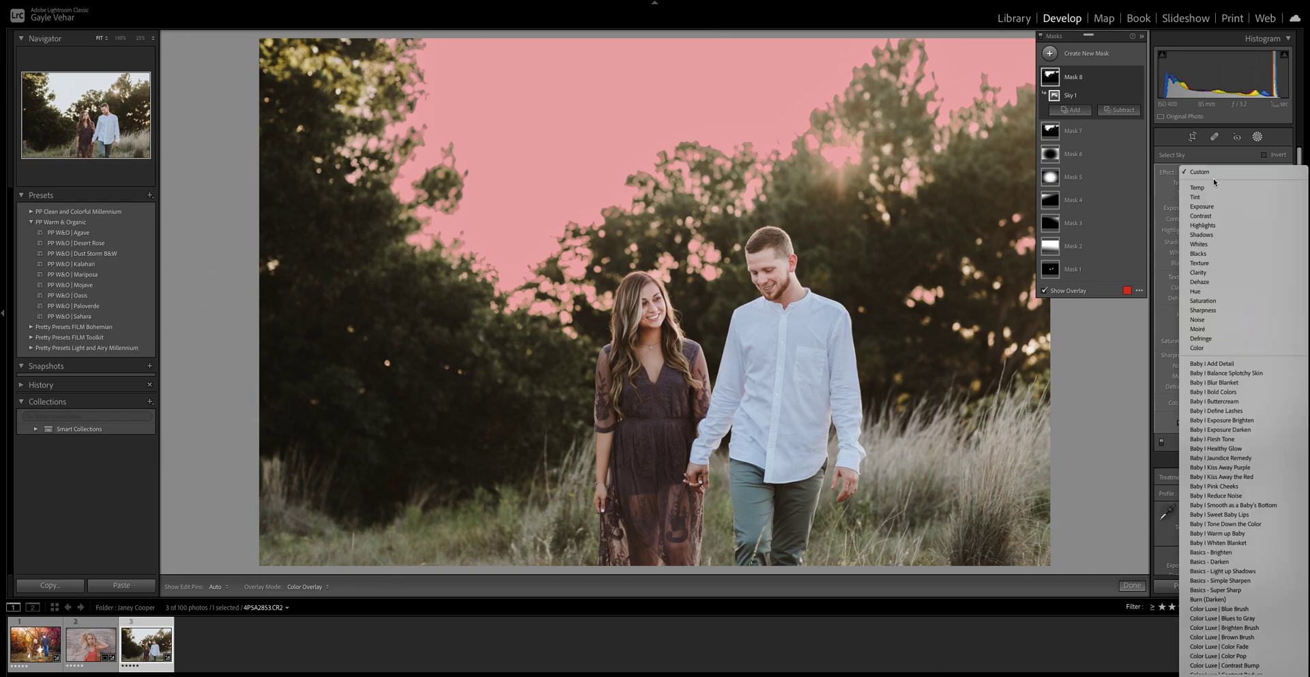
scroll(1213, 178, down, 15)
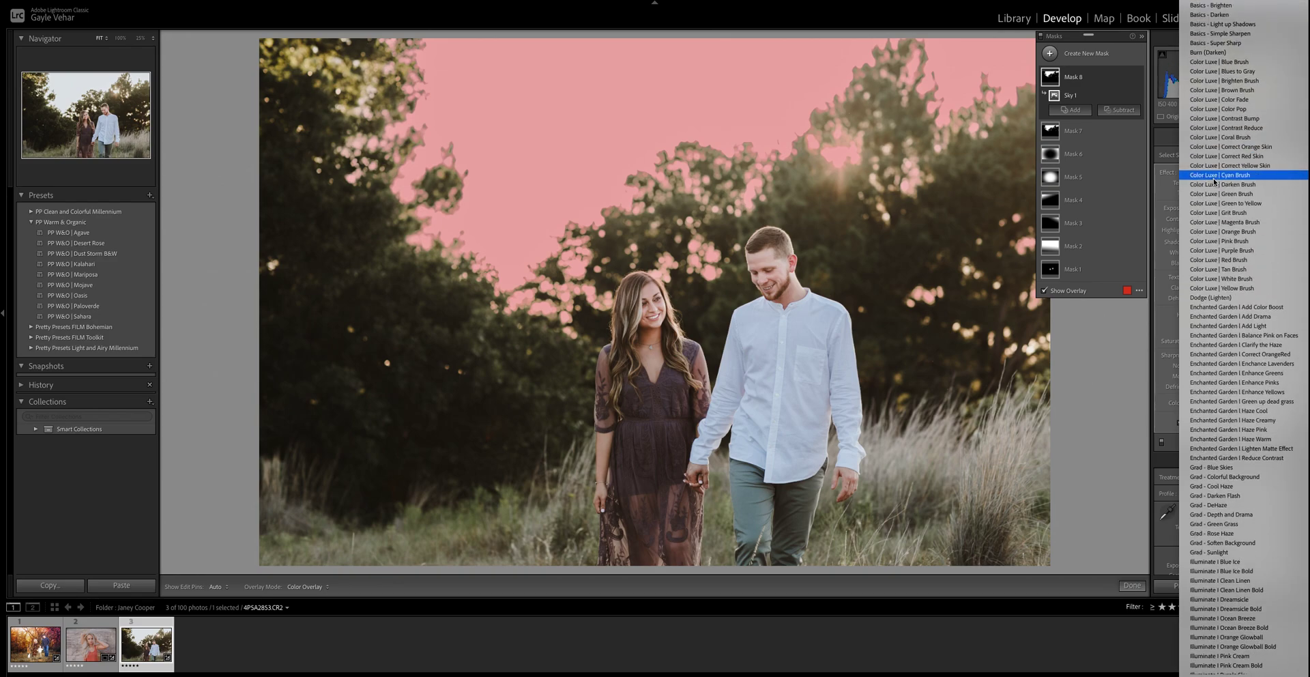
scroll(1215, 181, down, 5)
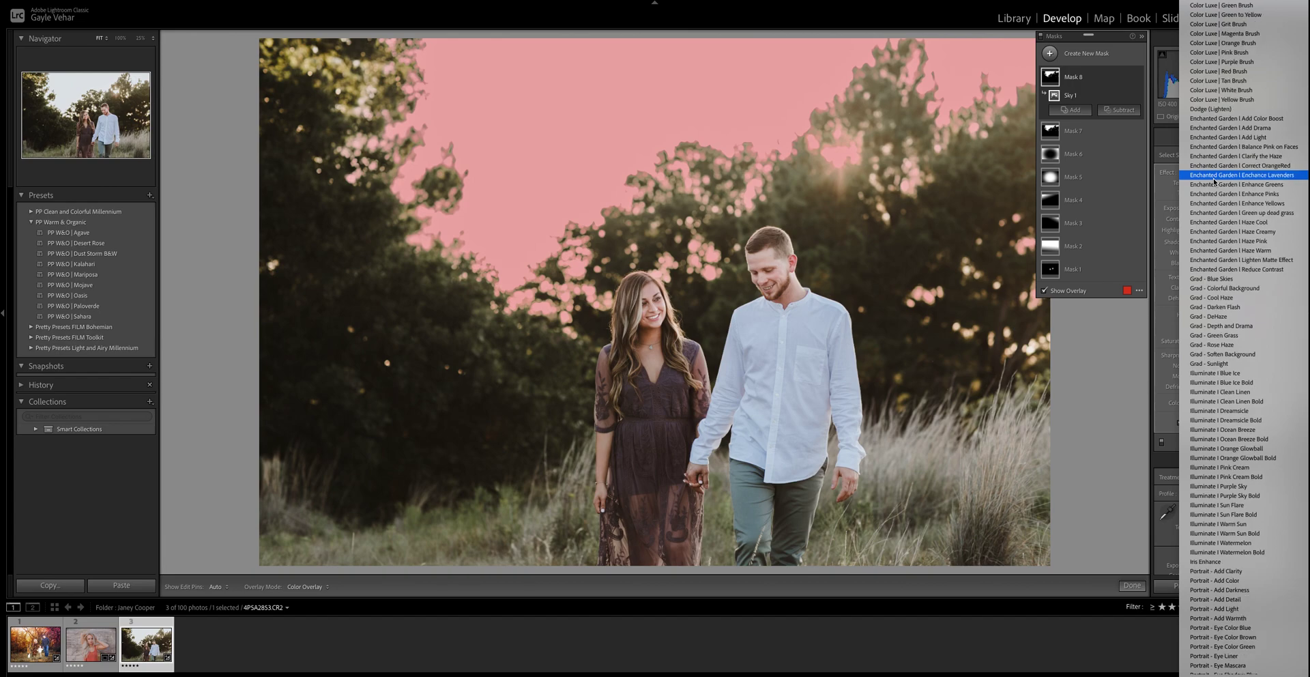
click(1235, 128)
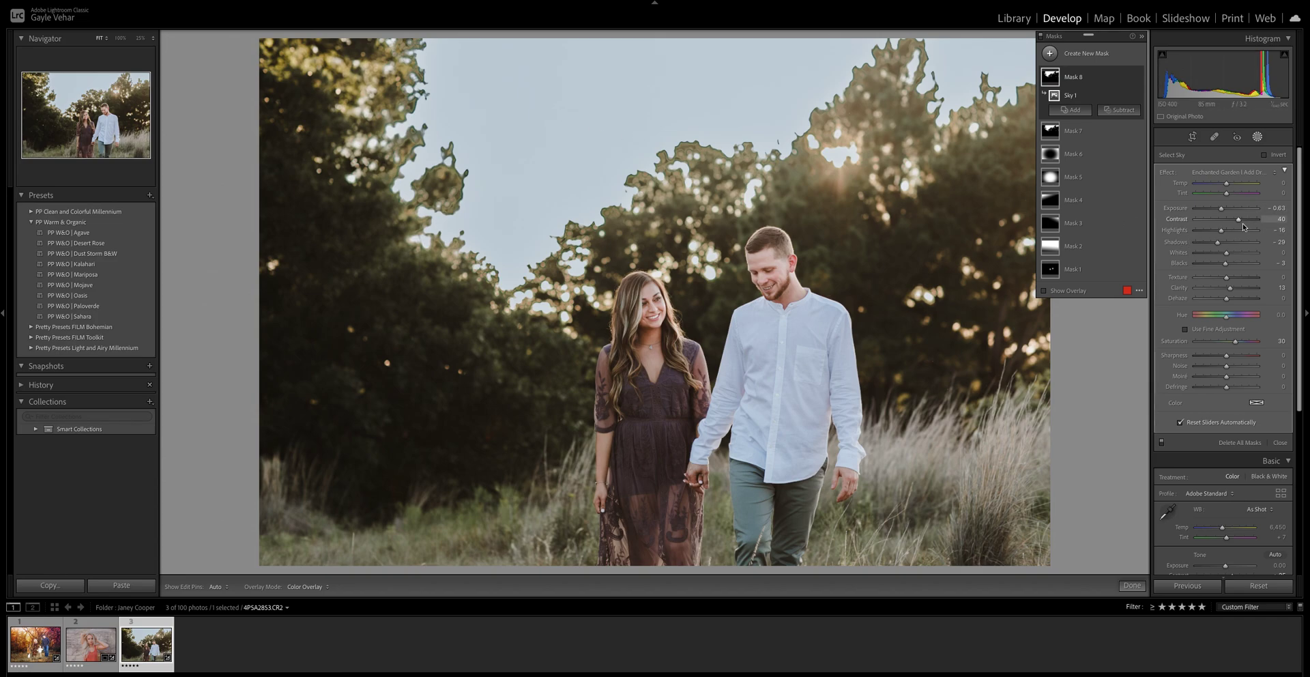
- Reduce Mask 8's Contrast from 40 to 28 and Exposure to roughly -0.80
mouse_move(1239, 220)
mouse_down()
mouse_move(1202, 227)
mouse_move(1229, 223)
mouse_up()
drag(1233, 223, 1222, 211)
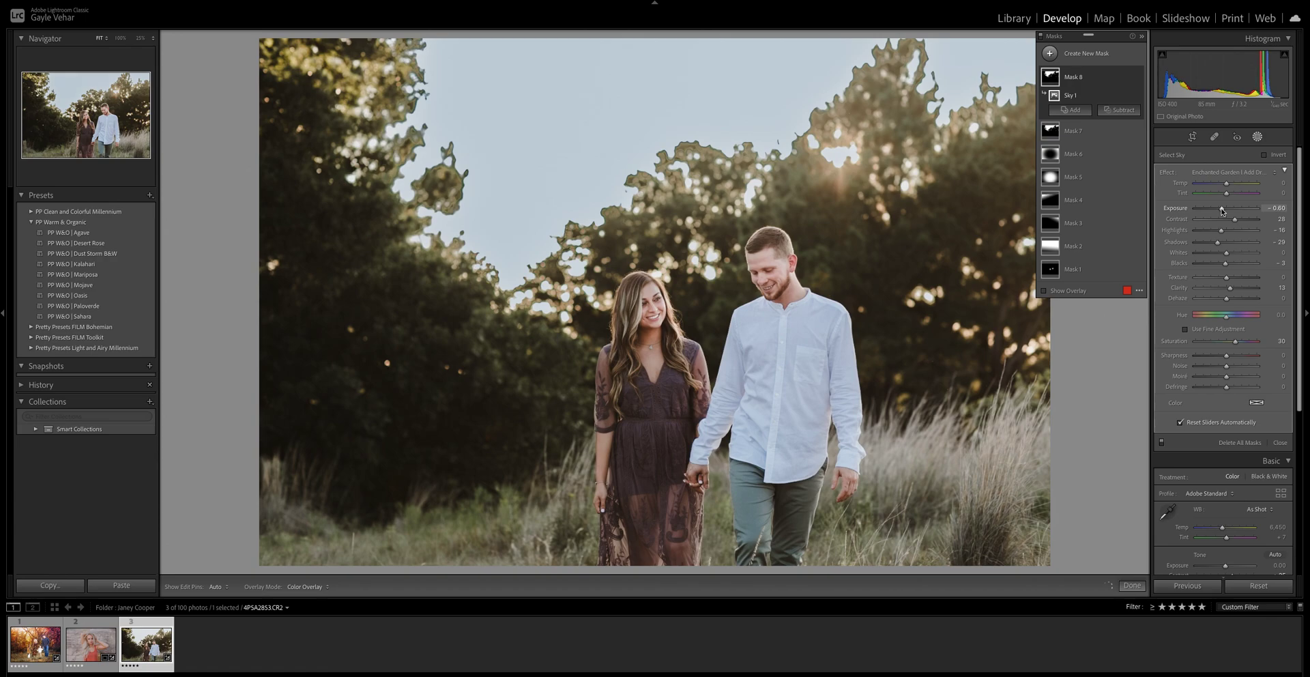